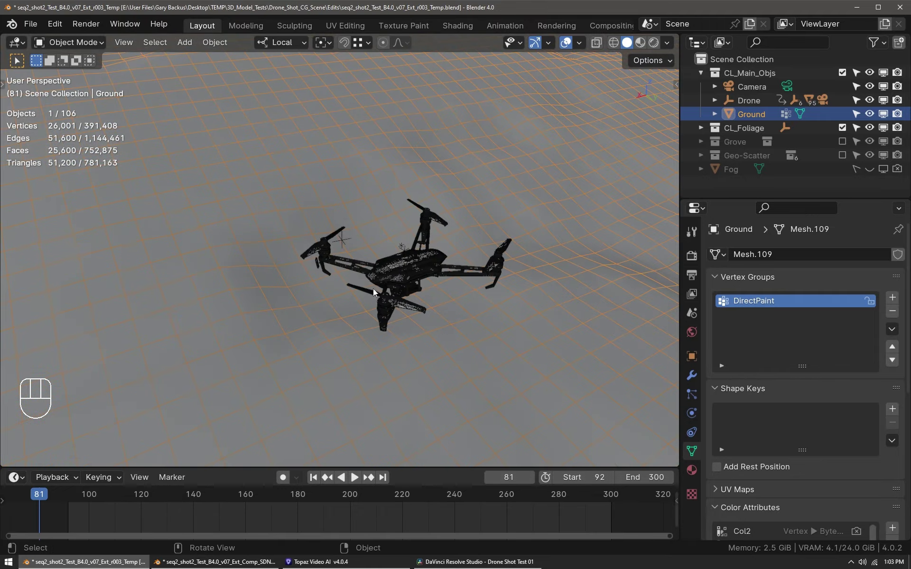
# Turn off the drone's wireframe overlay from the Q favourites menu
pyautogui.scroll(6, 374, 293)
pyautogui.press('q')
pyautogui.click(333, 267)
pyautogui.click(331, 275)
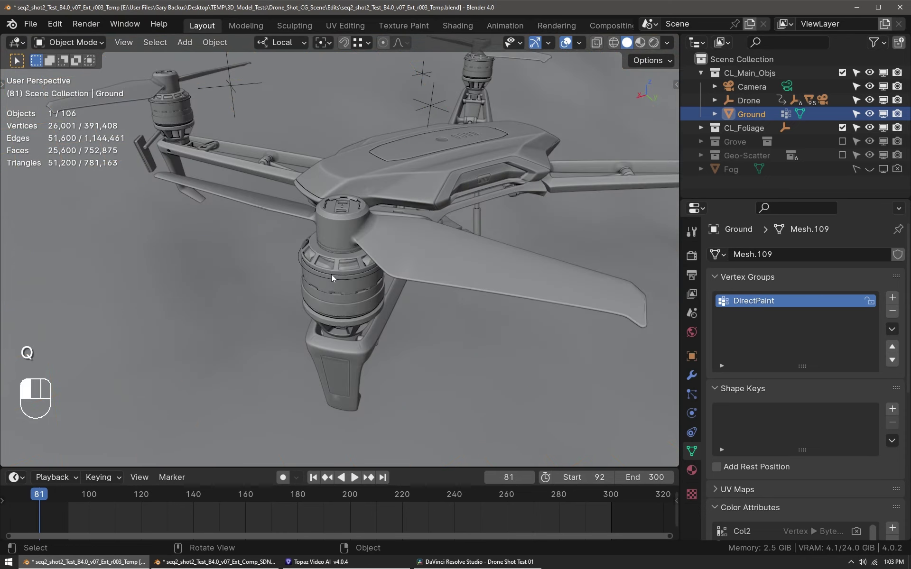
# Rotate Motor_Empty.003 about its local Y axis by roughly 68°
pyautogui.click(330, 276)
pyautogui.click(333, 282)
pyautogui.moveTo(337, 288); pyautogui.dragTo(372, 263, button='middle')
pyautogui.press('r')
pyautogui.press('y')
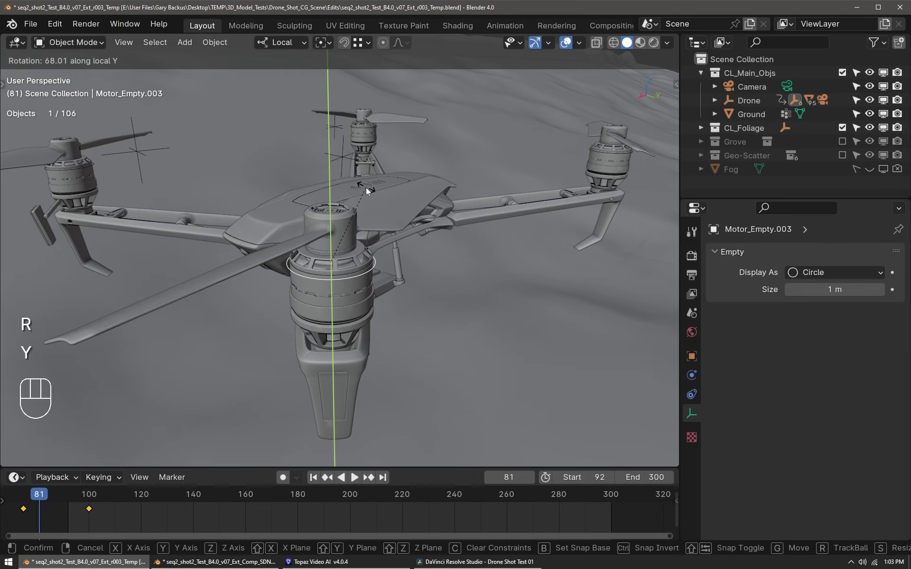
pyautogui.click(362, 192)
# Switch the area to the Graph Editor and select both Y Euler Rotation keyframes
pyautogui.hotkey('alt', 'space')
pyautogui.moveTo(443, 243)
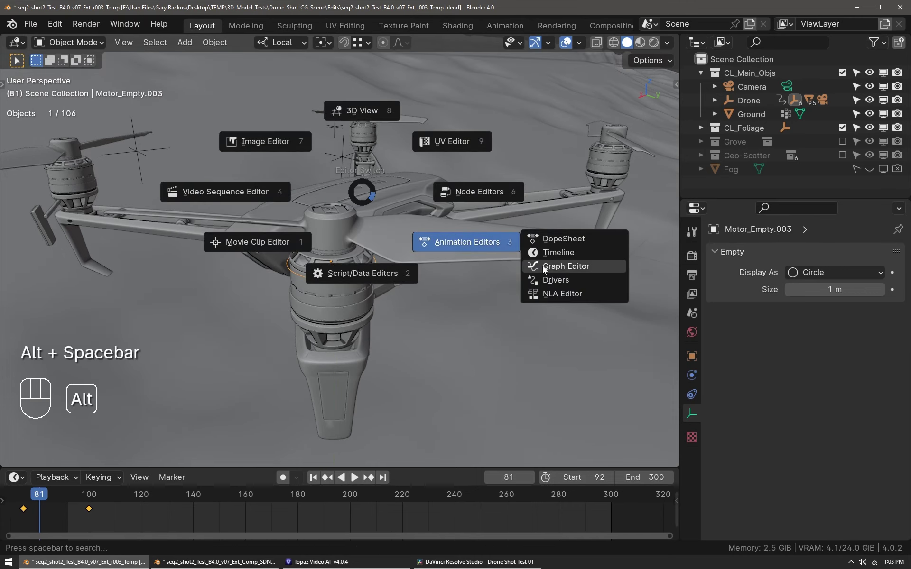
pyautogui.click(542, 267)
pyautogui.scroll(3, 298, 289)
pyautogui.keyDown('shift'); pyautogui.moveTo(295, 289); pyautogui.dragTo(373, 297, button='middle'); pyautogui.keyUp('shift')
pyautogui.click(370, 286)
pyautogui.scroll(4, 369, 286)
pyautogui.moveTo(259, 171); pyautogui.dragTo(422, 359)
pyautogui.keyDown('shift'); pyautogui.moveTo(474, 277); pyautogui.dragTo(443, 284, button='middle'); pyautogui.keyUp('shift')
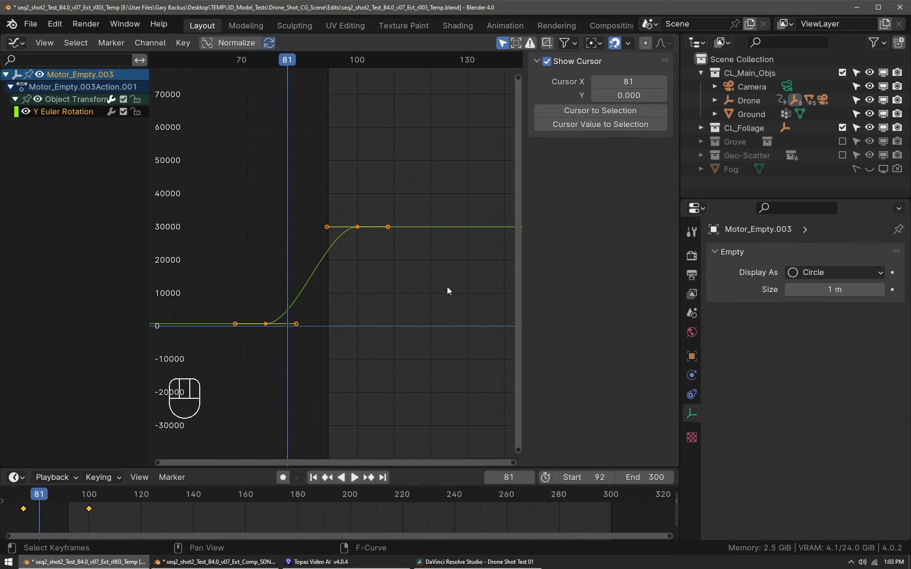
# Give the selected keys Vector handles and Linear Extrapolation
pyautogui.press('v')
pyautogui.click(446, 270)
pyautogui.keyDown('shift'); pyautogui.moveTo(442, 283); pyautogui.dragTo(456, 304, button='middle'); pyautogui.keyUp('shift')
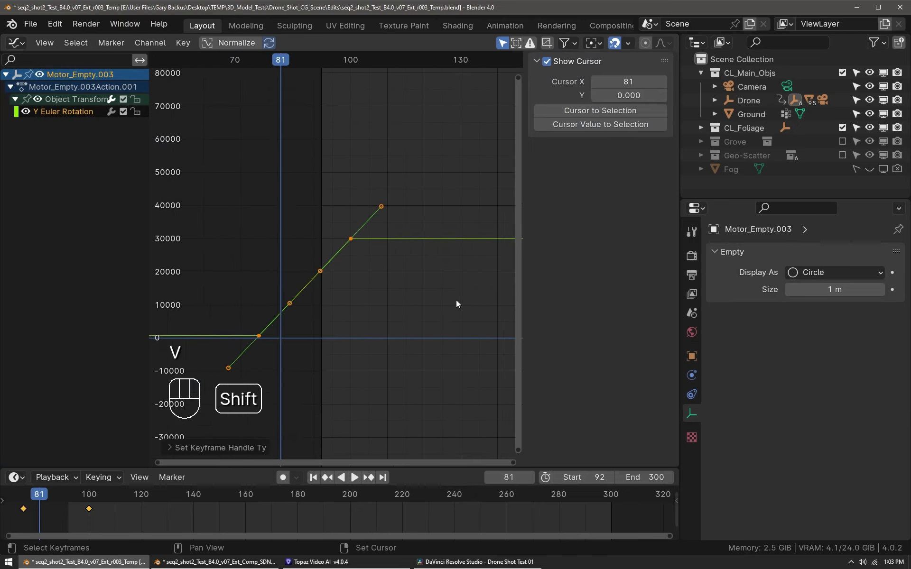
pyautogui.hotkey('shift', 'e')
pyautogui.click(440, 314)
pyautogui.scroll(-5, 382, 293)
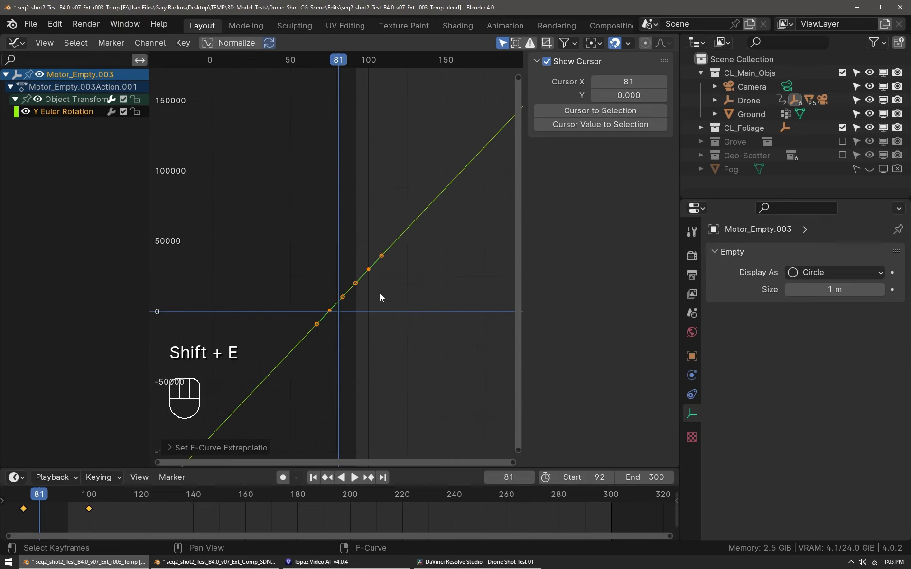
pyautogui.moveTo(379, 294)
pyautogui.keyDown('shift'); pyautogui.mouseDown(button='middle')
pyautogui.moveTo(420, 283)
pyautogui.moveTo(395, 301)
pyautogui.mouseUp(button='middle'); pyautogui.keyUp('shift')
# Switch the area back to the 3D Viewport and play the drone animation
pyautogui.hotkey('alt', 'space')
pyautogui.click(382, 256)
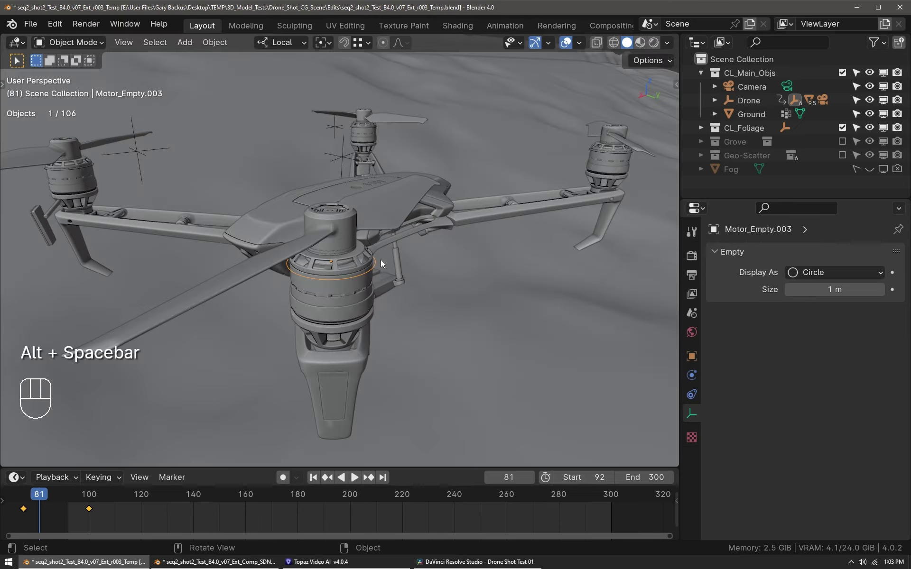
pyautogui.moveTo(381, 260); pyautogui.dragTo(443, 246, button='middle')
pyautogui.scroll(-11, 321, 304)
pyautogui.press('space')
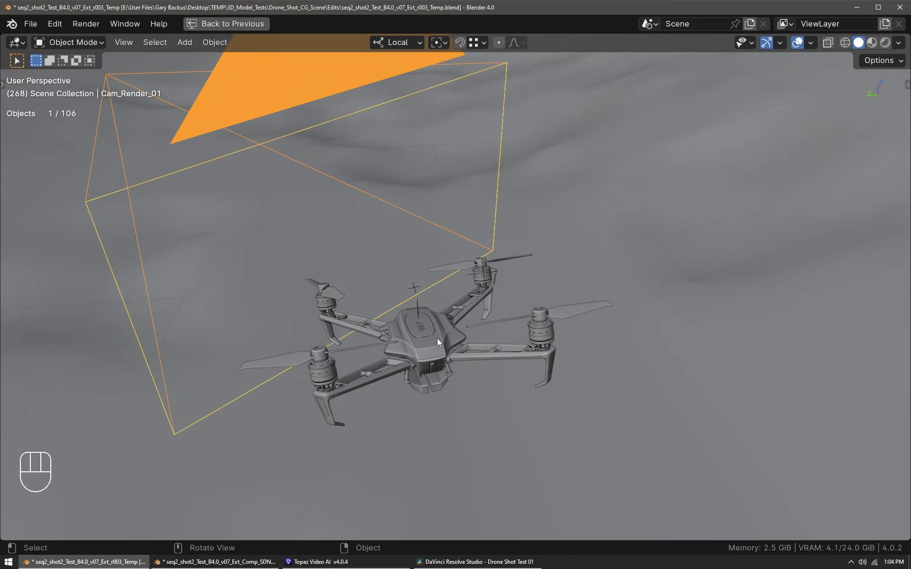
# Reveal Cam_Render_01 and select the Drone in the outliner, then replay from the first frame
pyautogui.hotkey('ctrl', 'space')
pyautogui.press('KP_Decimal')
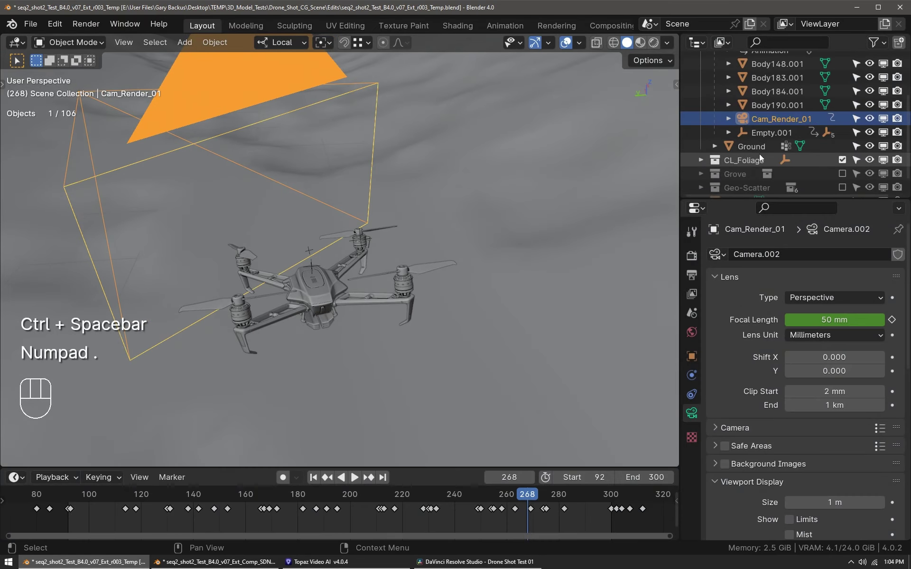
pyautogui.scroll(4, 753, 133)
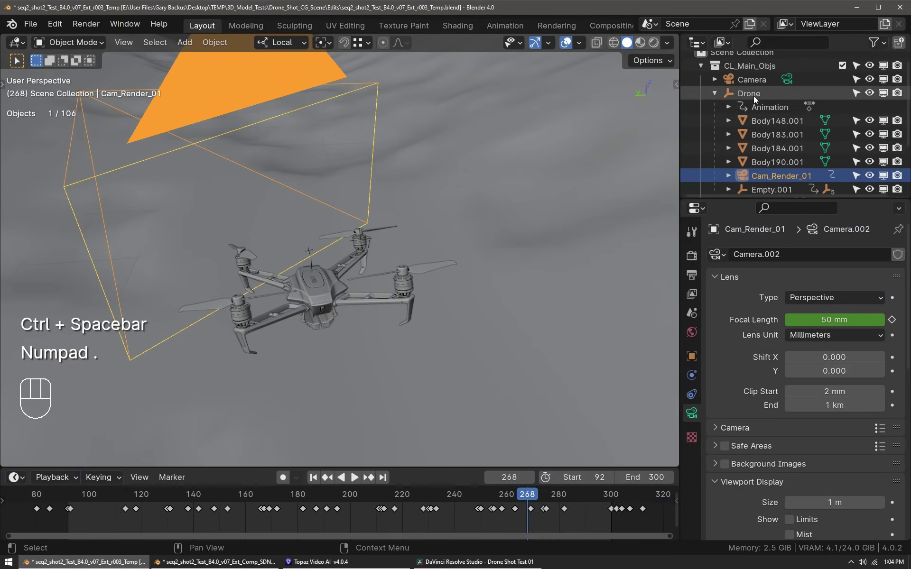
pyautogui.click(755, 95)
pyautogui.hotkey('shift', 'Left')
pyautogui.hotkey('ctrl', 'space')
pyautogui.press('space')
# Look through the render camera Cam_Render_01 at frame 263
pyautogui.keyDown('shift'); pyautogui.moveTo(607, 294); pyautogui.dragTo(667, 274, button='middle'); pyautogui.keyUp('shift')
pyautogui.scroll(-4, 531, 303)
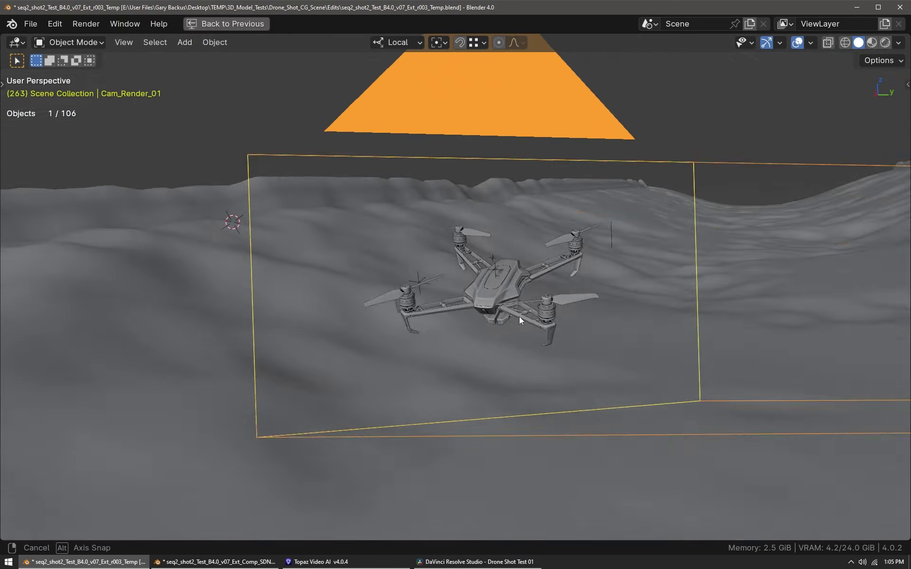
pyautogui.moveTo(519, 317); pyautogui.dragTo(482, 314, button='middle')
pyautogui.press('KP_0')
# Make the Z Location channel active and hide all other curves
pyautogui.hotkey('ctrl', 'space')
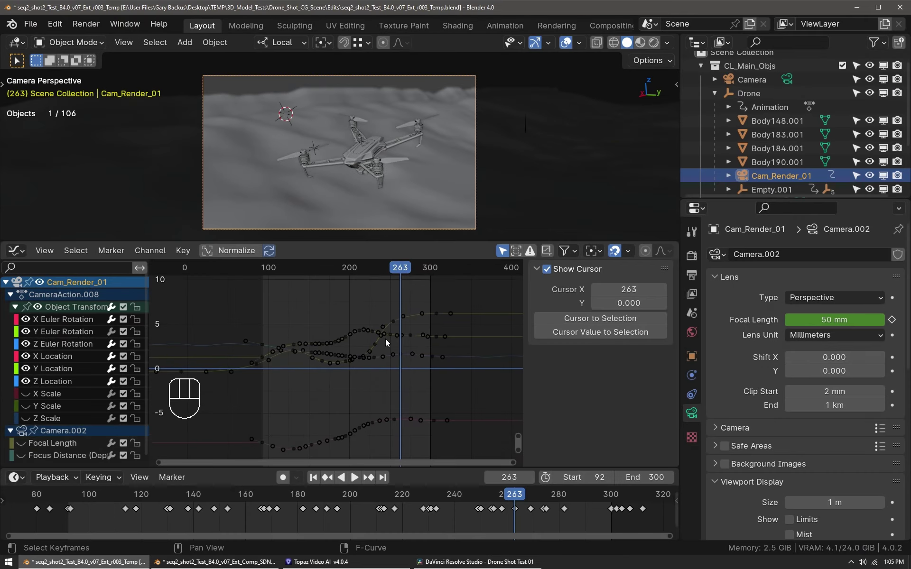
pyautogui.scroll(2, 385, 339)
pyautogui.keyDown('shift'); pyautogui.click(58, 382); pyautogui.keyUp('shift')
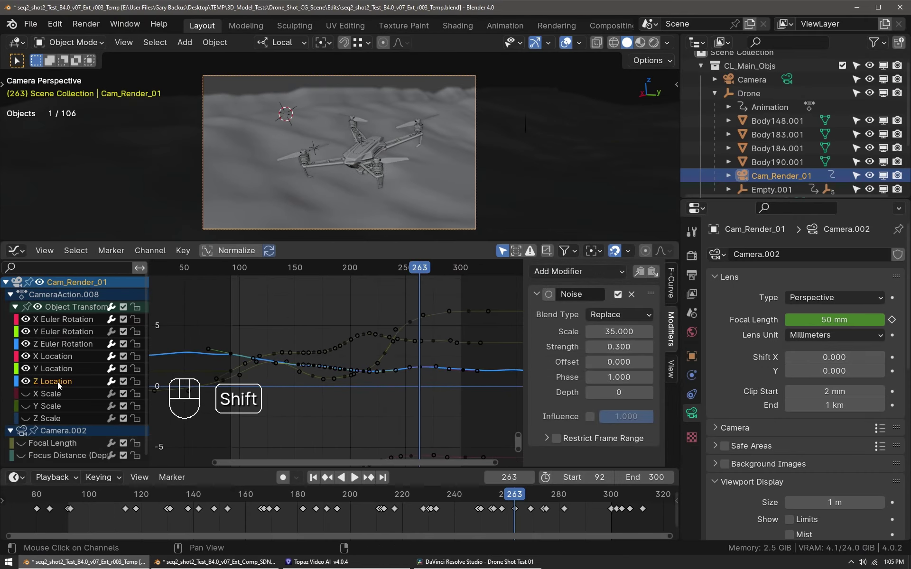
pyautogui.hotkey('shift', 'h')
pyautogui.scroll(2, 400, 357)
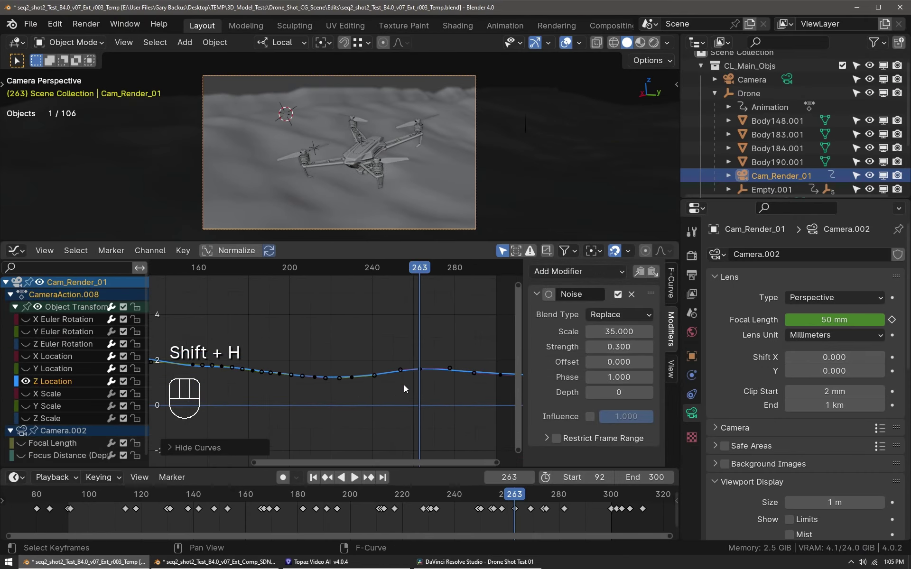
pyautogui.moveTo(403, 385); pyautogui.dragTo(403, 377, button='middle')
# Try a smaller noise Scale, then undo back to Scale 35 and Strength 0.3
pyautogui.moveTo(630, 334); pyautogui.dragTo(563, 332)
pyautogui.rightClick(605, 334)
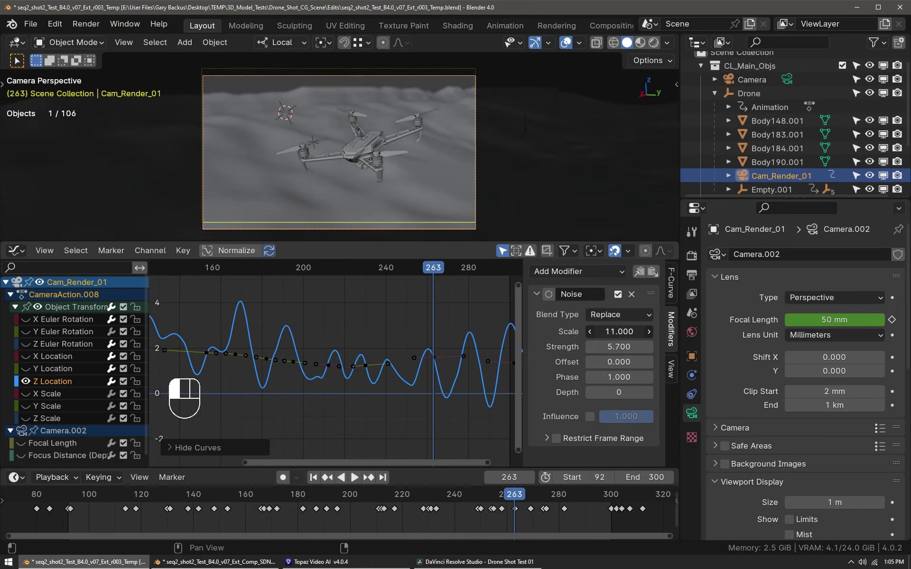
pyautogui.hotkey('ctrl', 'z')
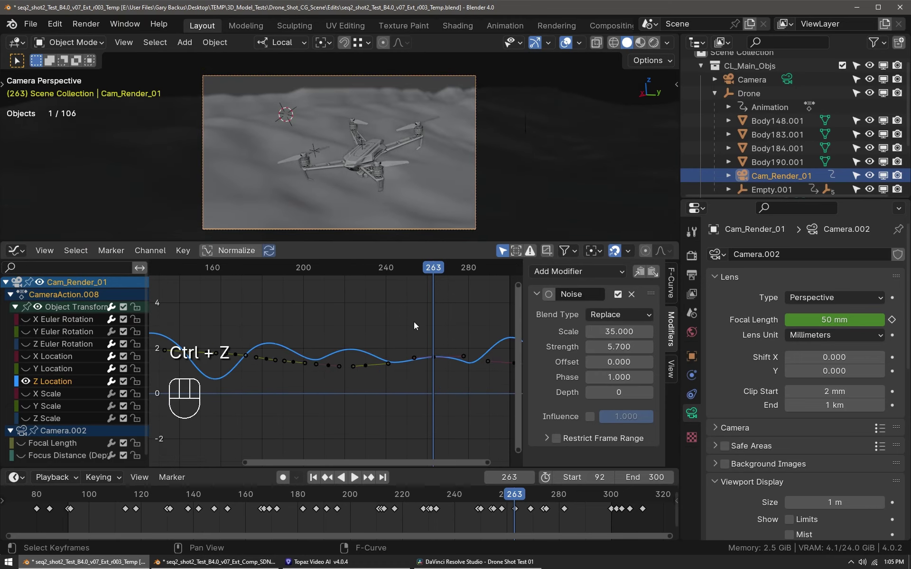
pyautogui.hotkey('ctrl', 'z')
# Play back the camera through the Grove foliage and frame all curves in the maximized graph
pyautogui.keyDown('shift'); pyautogui.moveTo(414, 326); pyautogui.dragTo(392, 325, button='middle'); pyautogui.keyUp('shift')
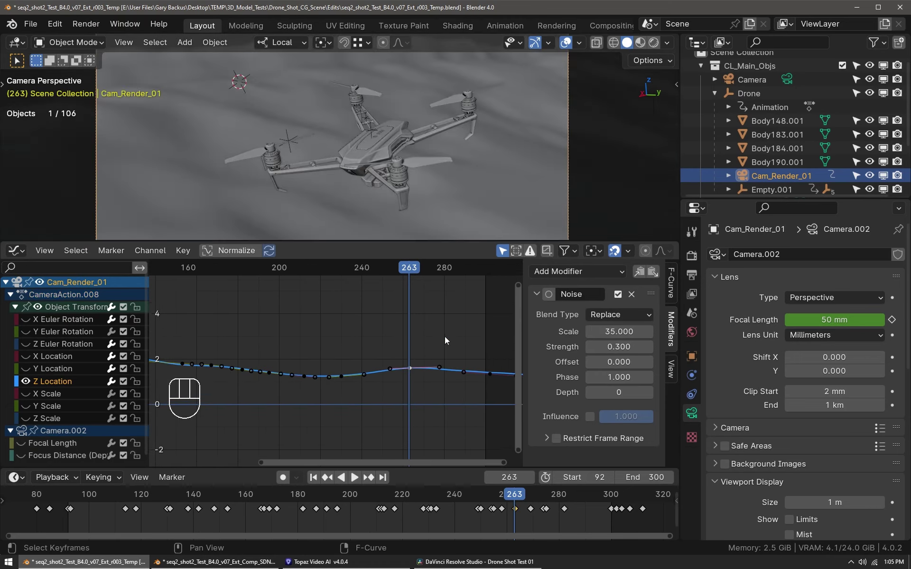
pyautogui.press('g')
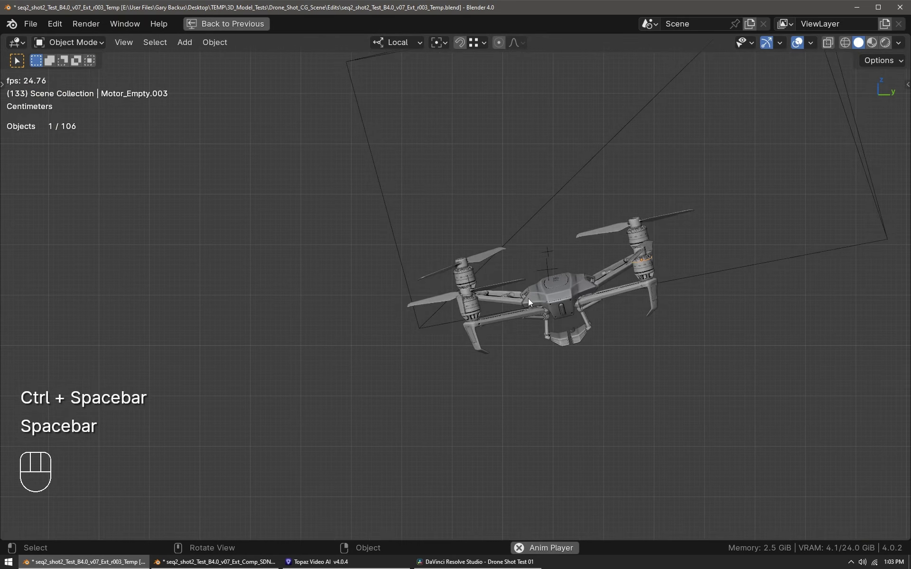
pyautogui.keyDown('shift'); pyautogui.moveTo(555, 298); pyautogui.dragTo(358, 284, button='middle'); pyautogui.keyUp('shift')
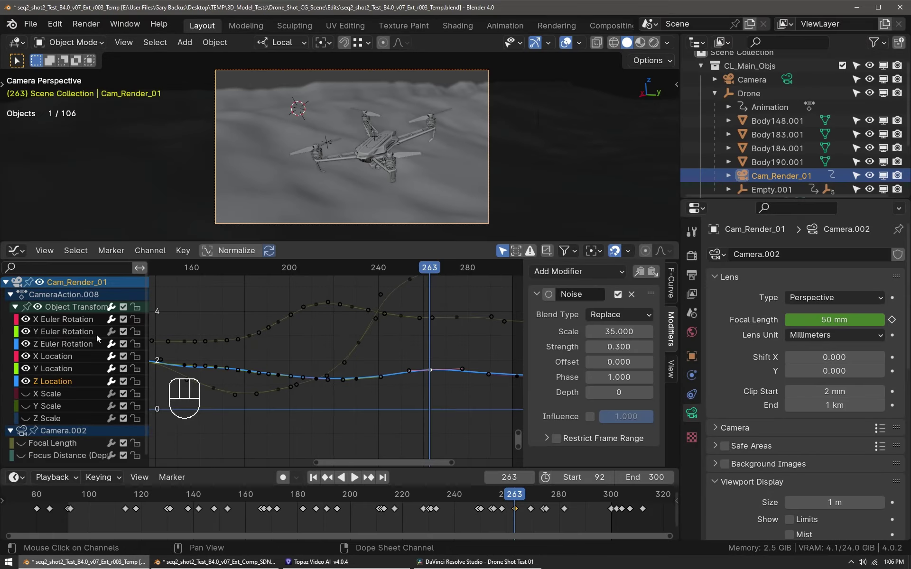
pyautogui.hotkey('ctrl', 'space')
pyautogui.press('KP_Decimal')
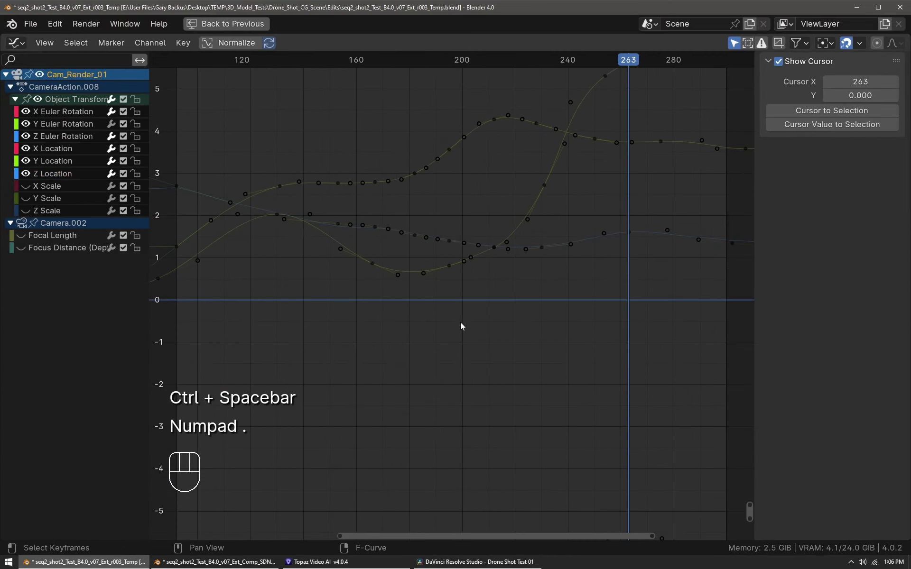
pyautogui.keyDown('shift'); pyautogui.moveTo(461, 325); pyautogui.dragTo(469, 254, button='middle'); pyautogui.keyUp('shift')
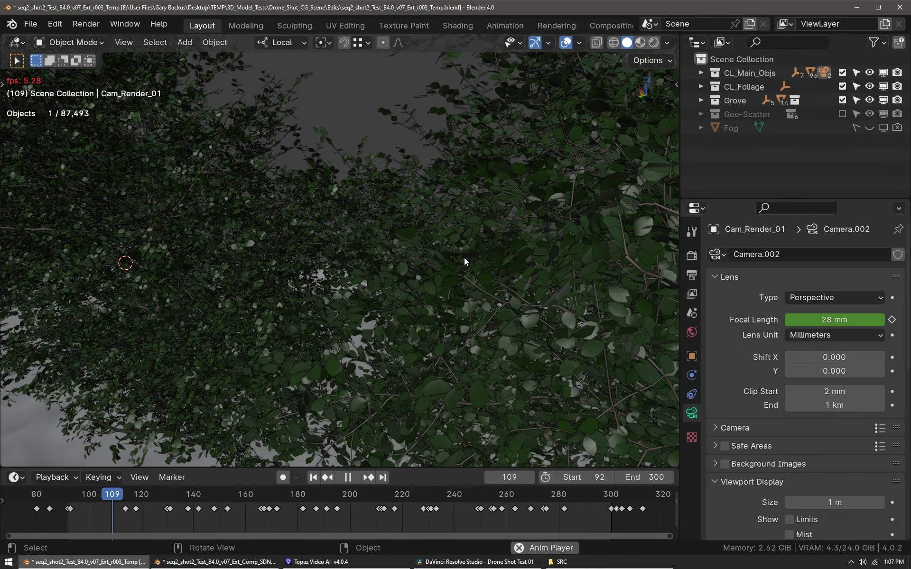
# Stop playback and plant a clump of 5 Birch - Paper trees on the terrain
pyautogui.press('space')
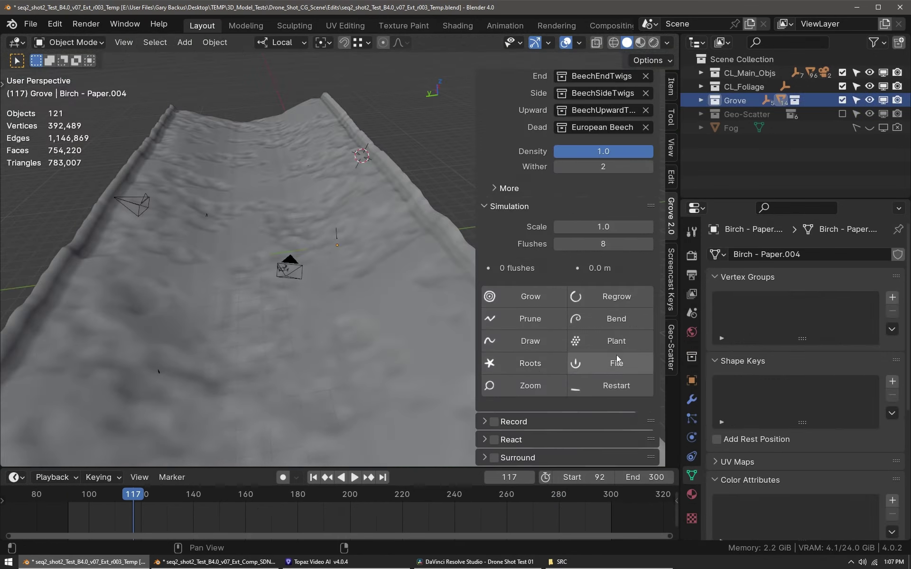
pyautogui.click(617, 341)
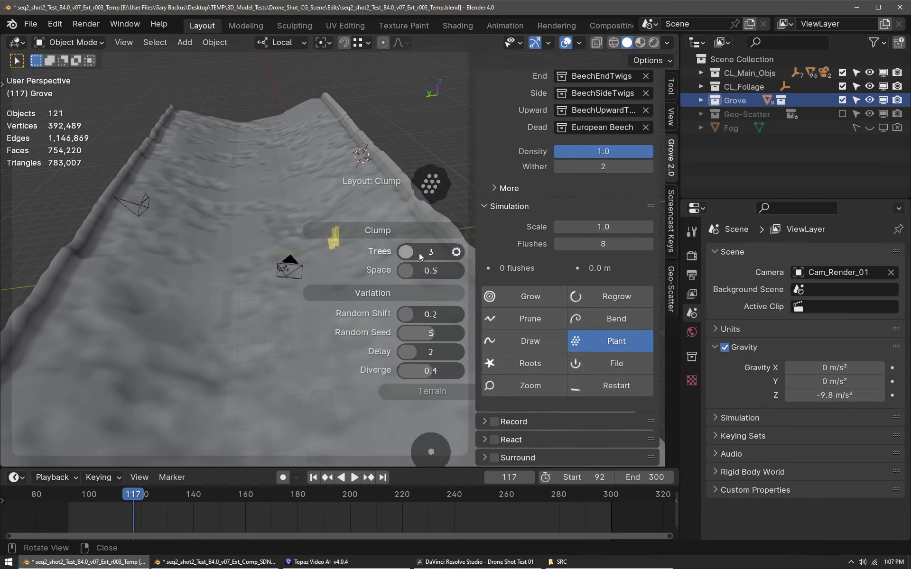
pyautogui.moveTo(407, 255); pyautogui.dragTo(438, 270)
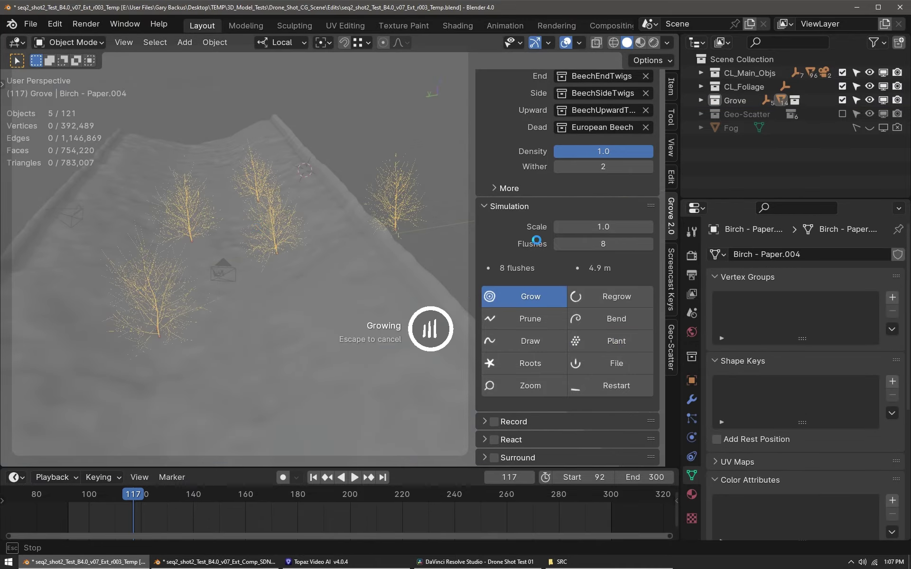
pyautogui.scroll(6, 535, 242)
pyautogui.moveTo(308, 237); pyautogui.dragTo(278, 238, button='middle')
# Grow the trees to 16 flushes, about 9.6 m tall, and prune them
pyautogui.scroll(-3, 549, 386)
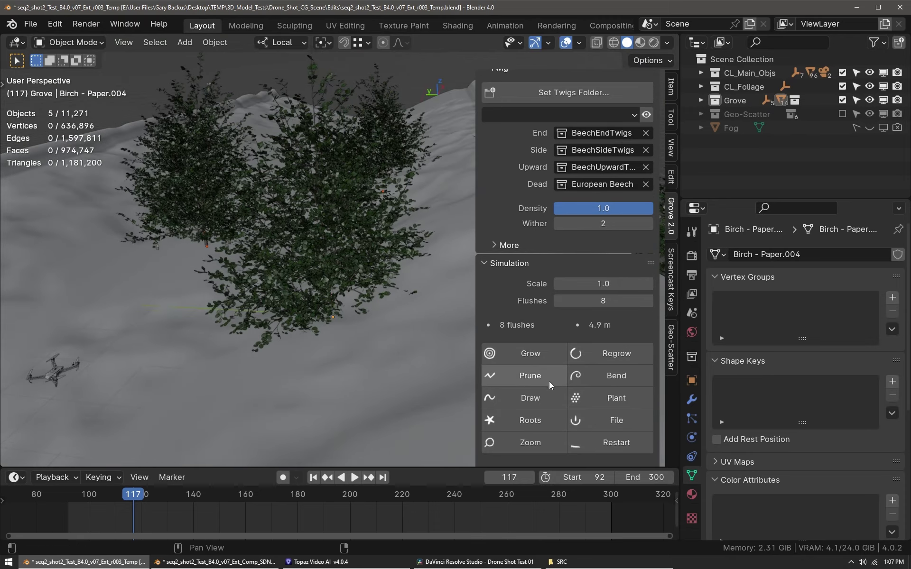
pyautogui.click(524, 355)
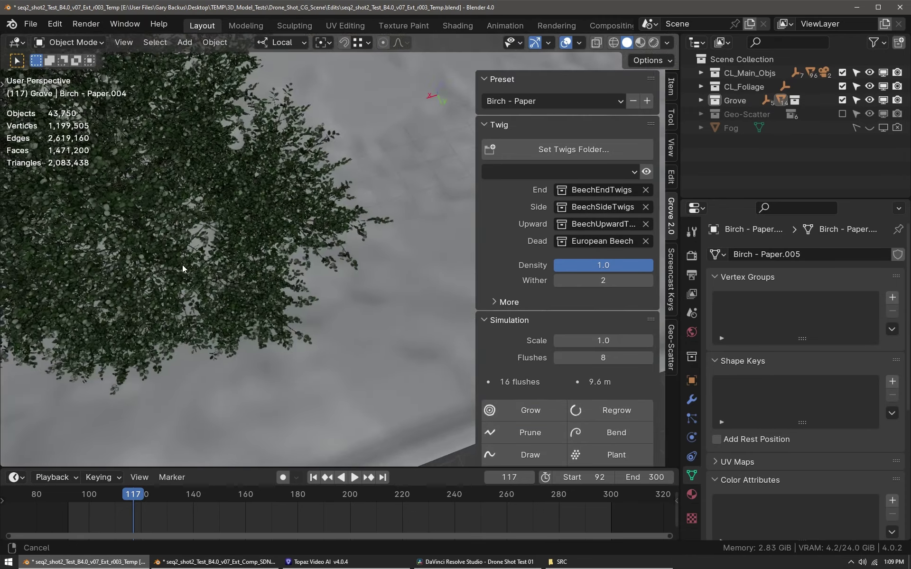
pyautogui.scroll(-6, 517, 433)
pyautogui.click(526, 290)
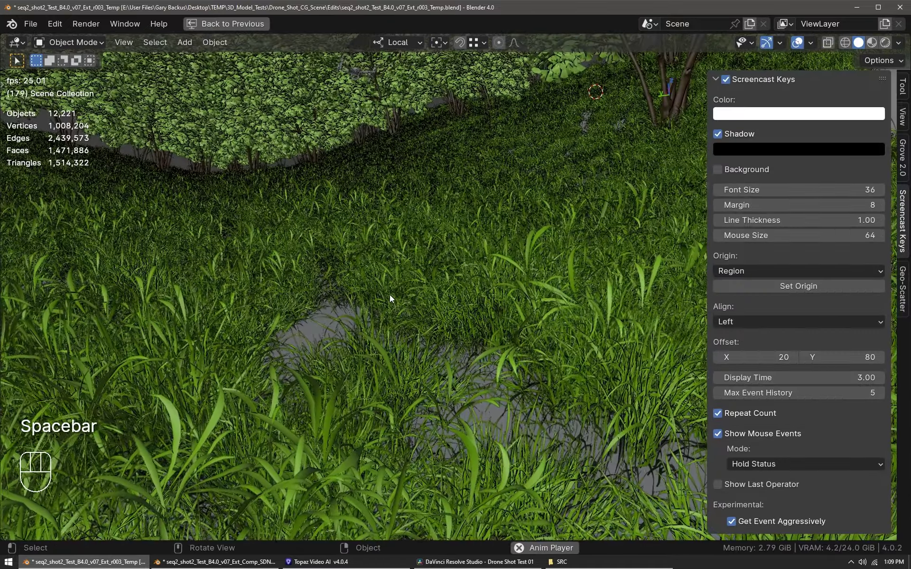
# Replay the animation from the start frame to preview the meadow
pyautogui.press('space')
pyautogui.hotkey('shift', 'Left')
pyautogui.press('space')
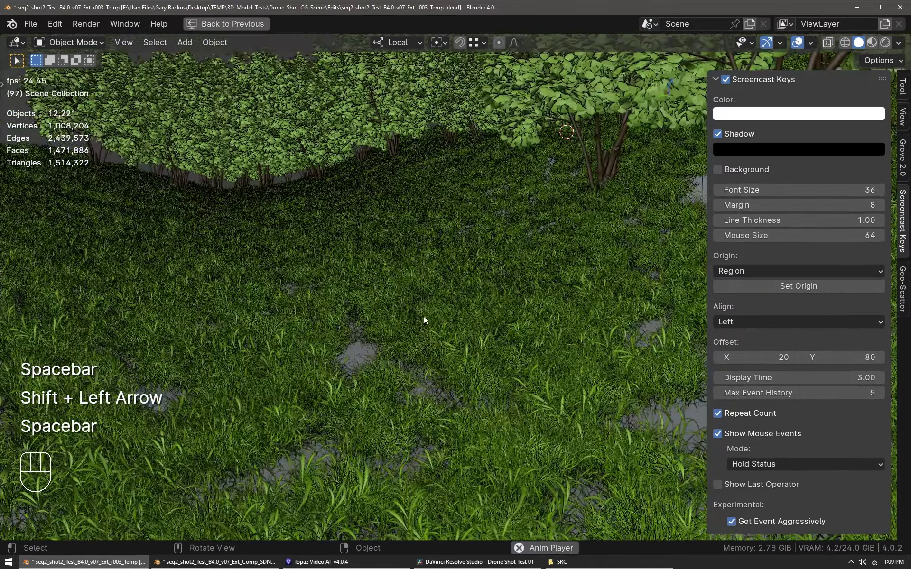
pyautogui.keyDown('shift'); pyautogui.moveTo(423, 316); pyautogui.dragTo(417, 315); pyautogui.keyUp('shift')
pyautogui.keyDown('shift'); pyautogui.moveTo(417, 312); pyautogui.dragTo(409, 291, button='middle'); pyautogui.keyUp('shift')
pyautogui.keyDown('shift'); pyautogui.moveTo(410, 292); pyautogui.dragTo(412, 291); pyautogui.keyUp('shift')
pyautogui.press('space')
# In the Geo-Scatter System(s) List, hide the other grass system and show only Green Plant 1
pyautogui.click(903, 288)
pyautogui.scroll(-8, 821, 349)
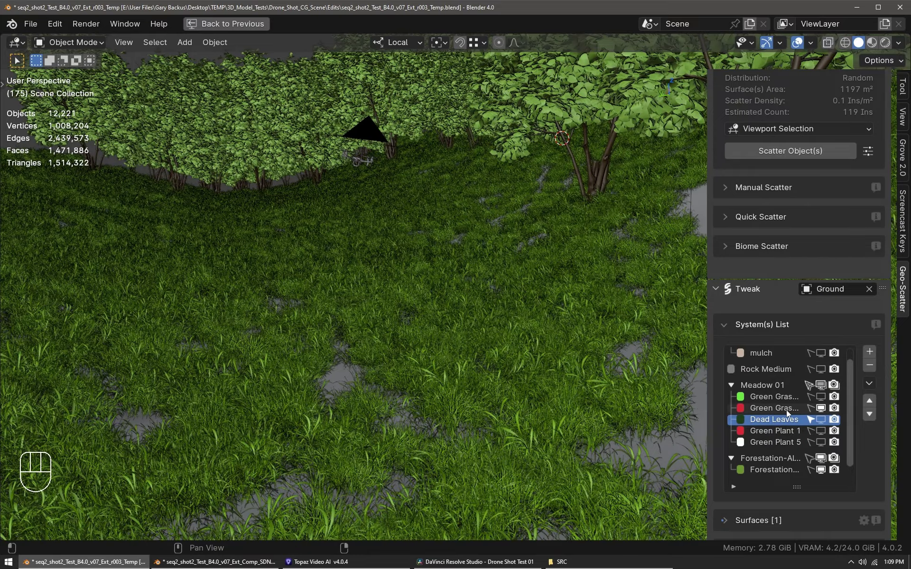
pyautogui.click(786, 410)
pyautogui.moveTo(470, 345); pyautogui.dragTo(402, 378, button='middle')
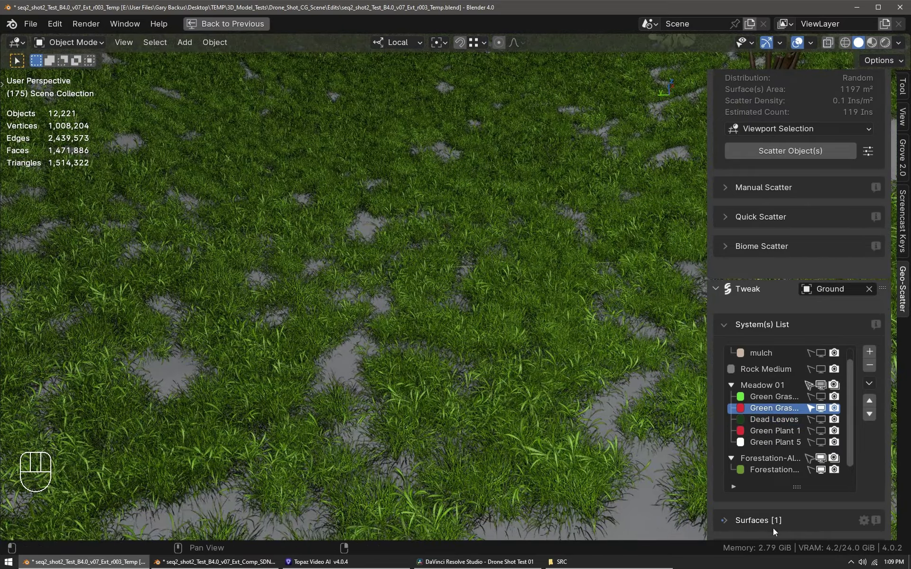
pyautogui.moveTo(896, 192)
pyautogui.mouseDown()
pyautogui.moveTo(893, 330)
pyautogui.moveTo(894, 208)
pyautogui.mouseUp()
pyautogui.click(821, 346)
pyautogui.click(821, 369)
pyautogui.click(794, 369)
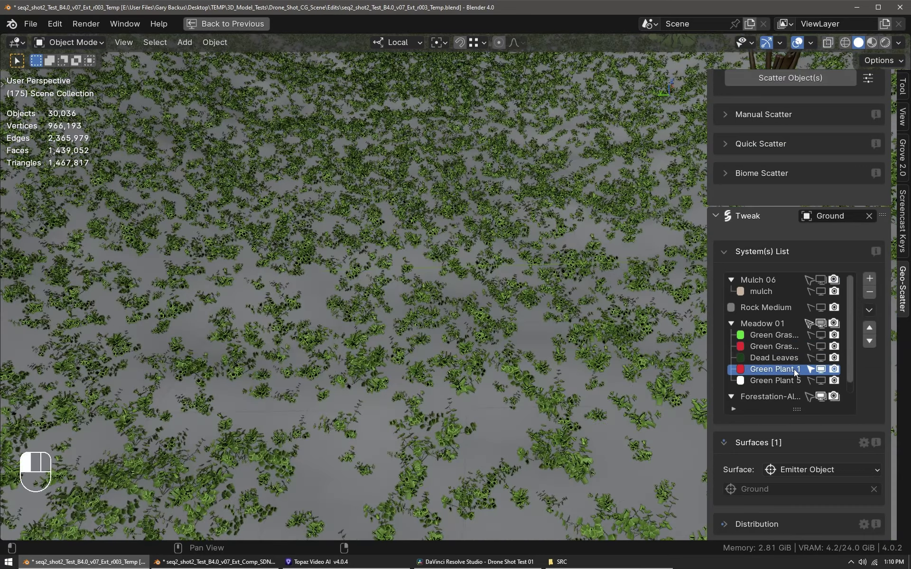
# Check Green Plant 1's Wind > Waves options and replay the animation to preview the wind
pyautogui.moveTo(511, 358); pyautogui.dragTo(545, 332, button='middle')
pyautogui.scroll(-20, 816, 402)
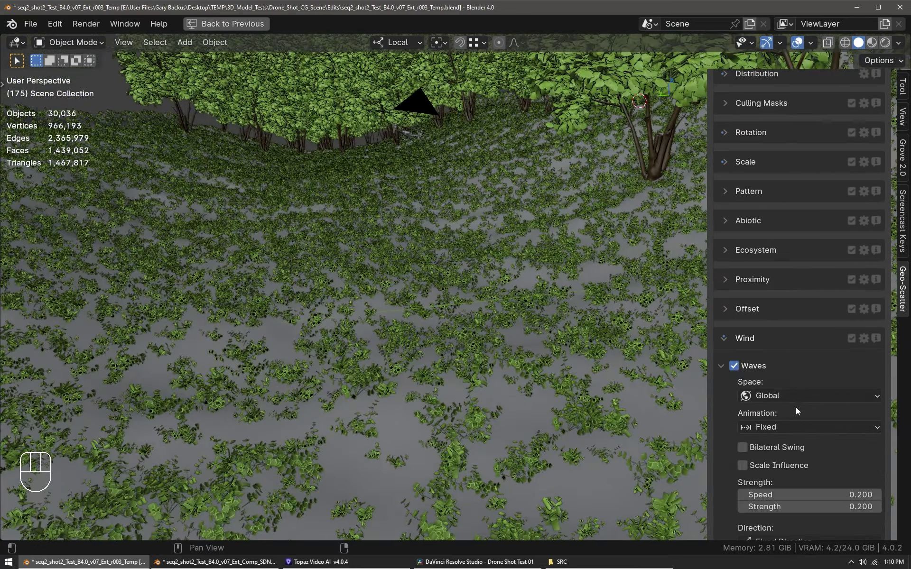
pyautogui.click(867, 168)
pyautogui.press('space')
pyautogui.hotkey('shift', 'Left')
pyautogui.press('space')
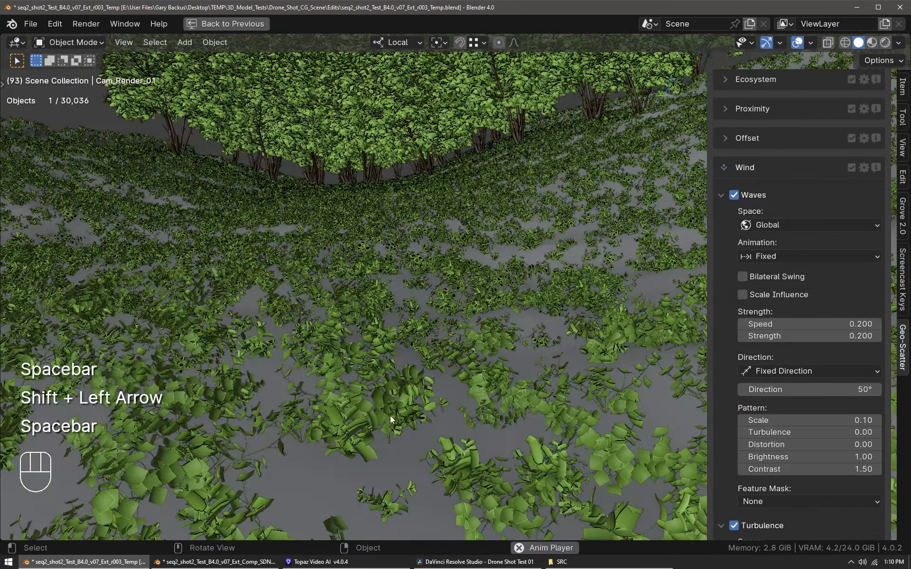
pyautogui.scroll(-7, 406, 408)
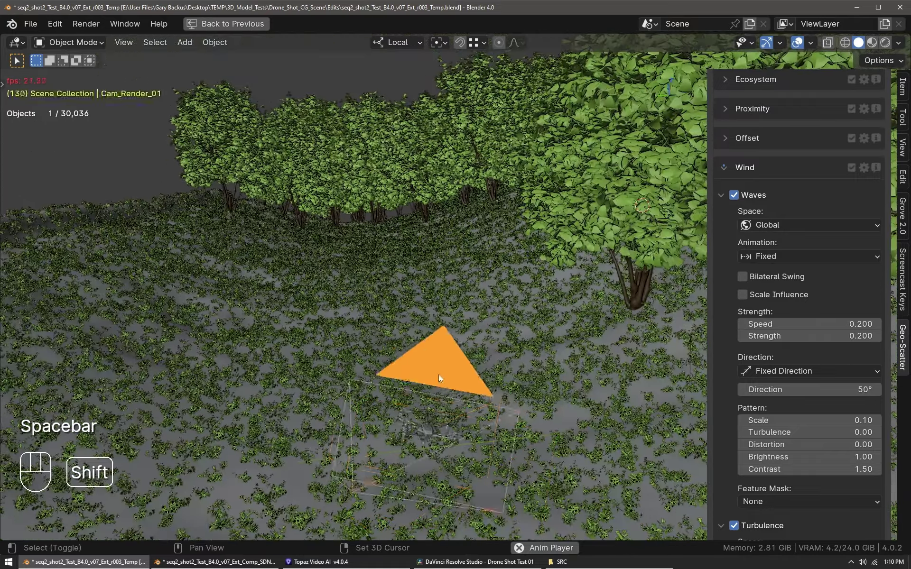
pyautogui.keyDown('shift'); pyautogui.moveTo(439, 375); pyautogui.dragTo(379, 292, button='middle'); pyautogui.keyUp('shift')
pyautogui.scroll(-2, 382, 379)
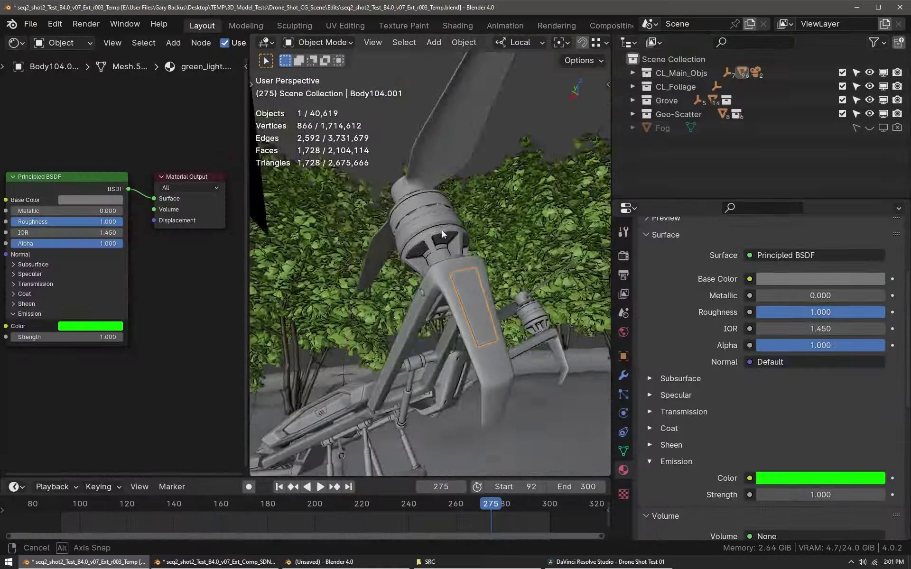
pyautogui.moveTo(443, 229); pyautogui.dragTo(456, 293, button='middle')
# Switch to Rendered shading and inspect the light strip's green Emission Color
pyautogui.press('z')
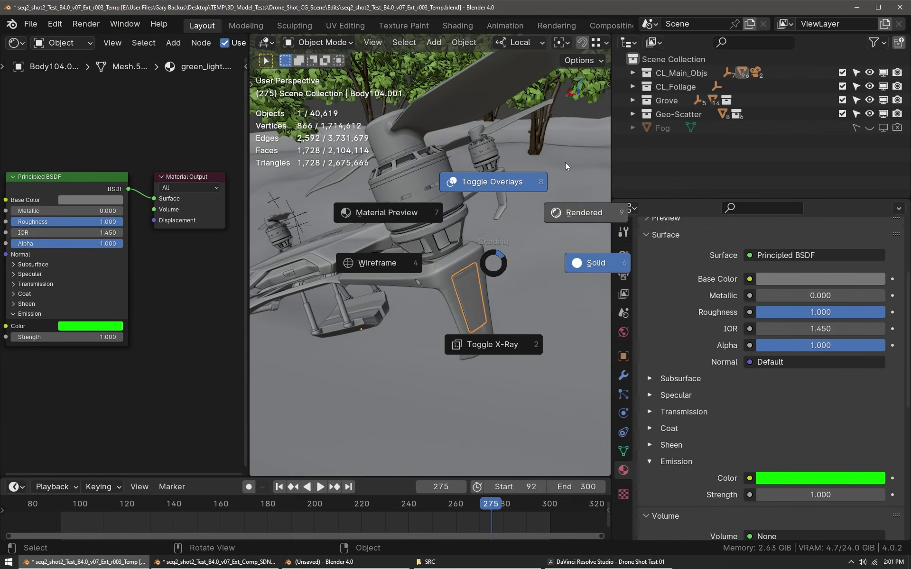
pyautogui.click(583, 213)
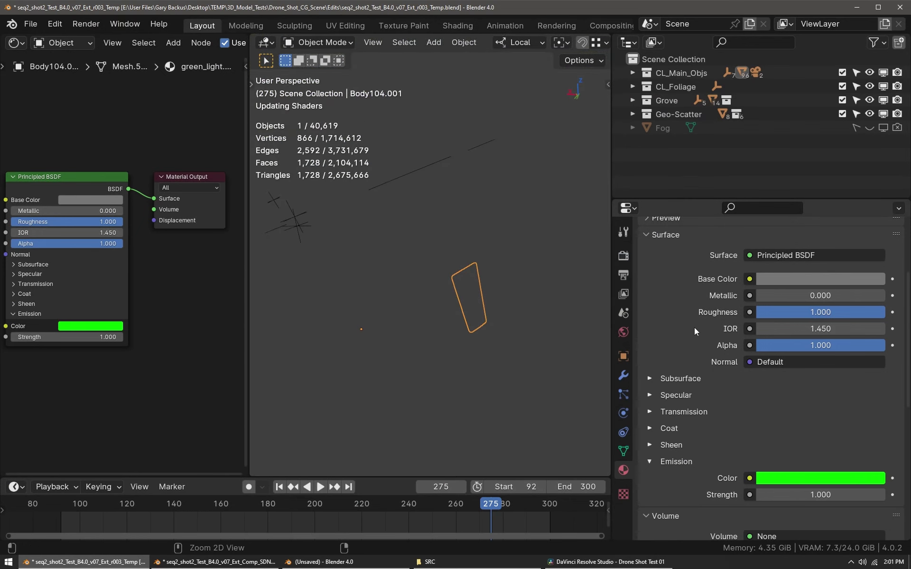
pyautogui.keyDown('ctrl'); pyautogui.moveTo(694, 327); pyautogui.dragTo(732, 277, button='middle'); pyautogui.keyUp('ctrl')
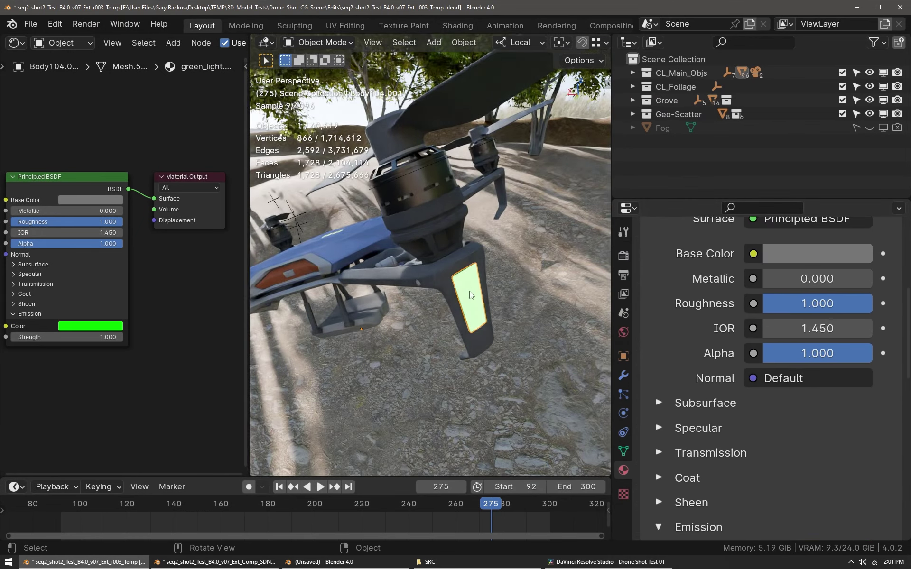
pyautogui.scroll(-5, 751, 388)
pyautogui.click(799, 411)
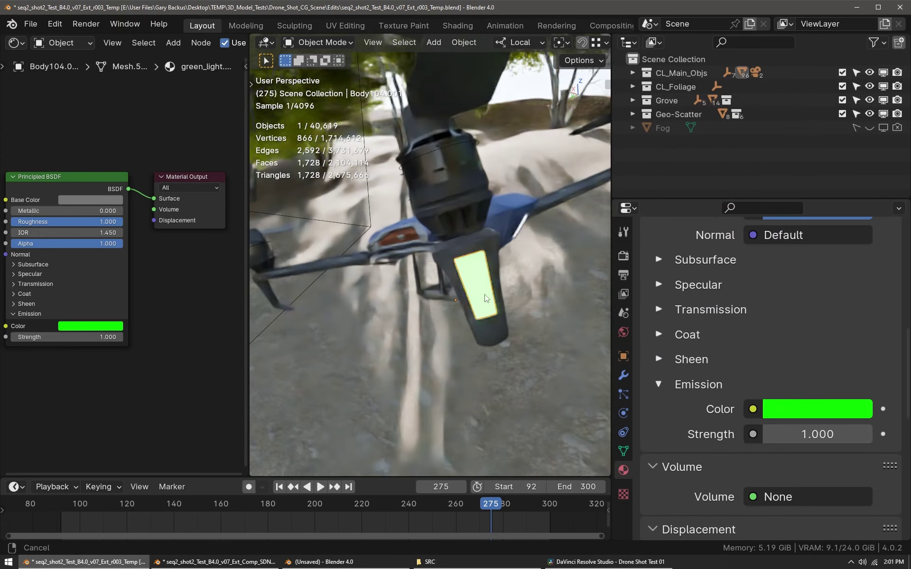
pyautogui.moveTo(478, 291); pyautogui.dragTo(569, 289, button='middle')
pyautogui.keyDown('shift'); pyautogui.moveTo(474, 289); pyautogui.dragTo(504, 310, button='middle'); pyautogui.keyUp('shift')
pyautogui.scroll(10, 628, 289)
# Uncheck Viewport Denoise in the Render properties
pyautogui.click(624, 255)
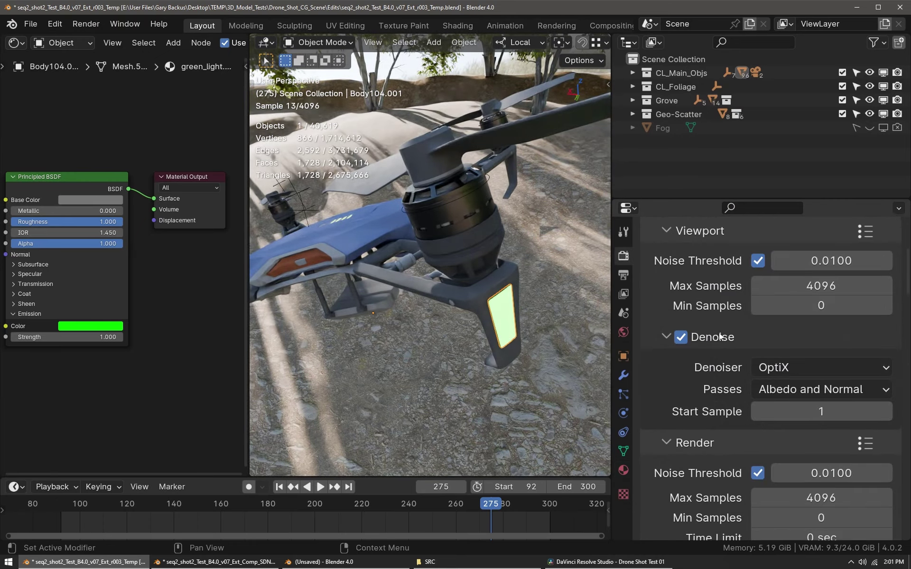
pyautogui.scroll(-3, 706, 345)
pyautogui.click(681, 280)
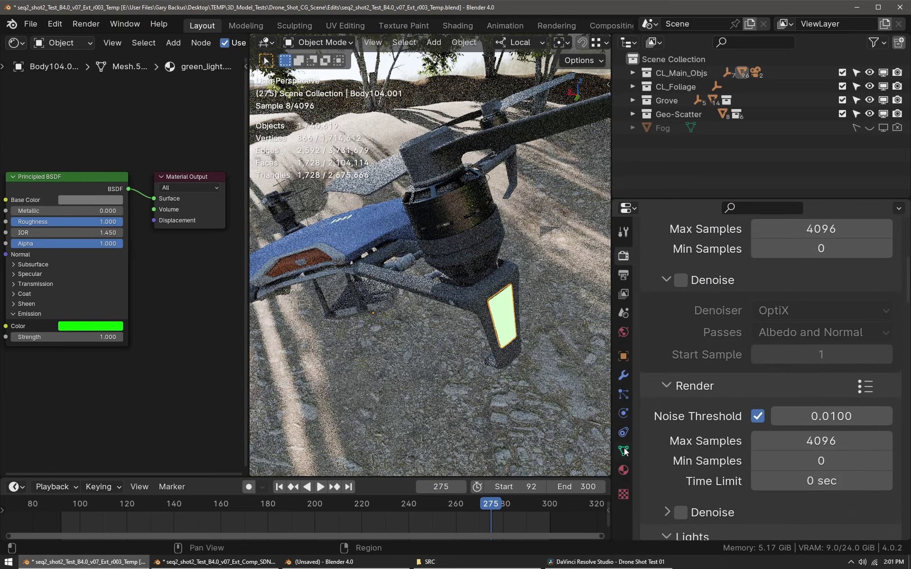
pyautogui.click(624, 470)
pyautogui.moveTo(477, 292); pyautogui.dragTo(482, 295, button='middle')
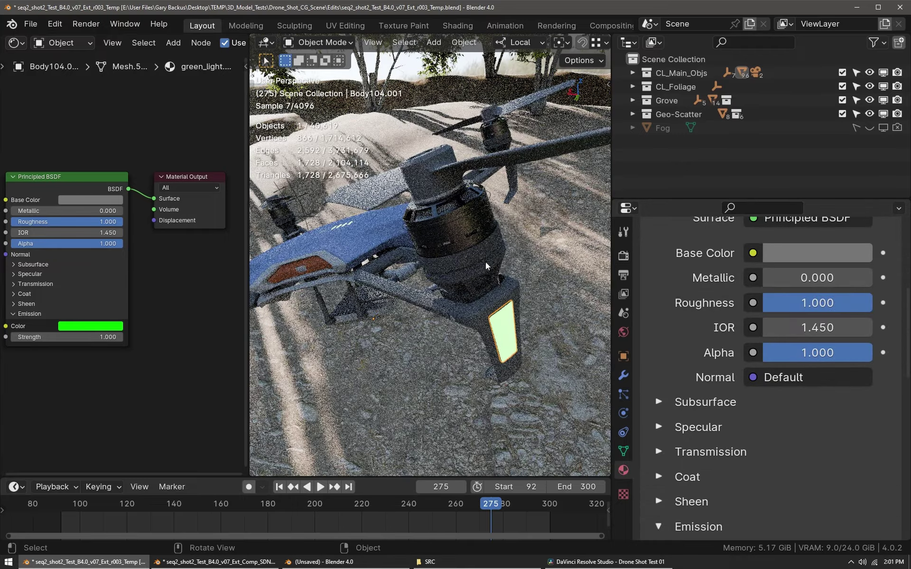
# Select Body122.001, hide overlays, then draw and clear a render region to view raw noise
pyautogui.click(451, 231)
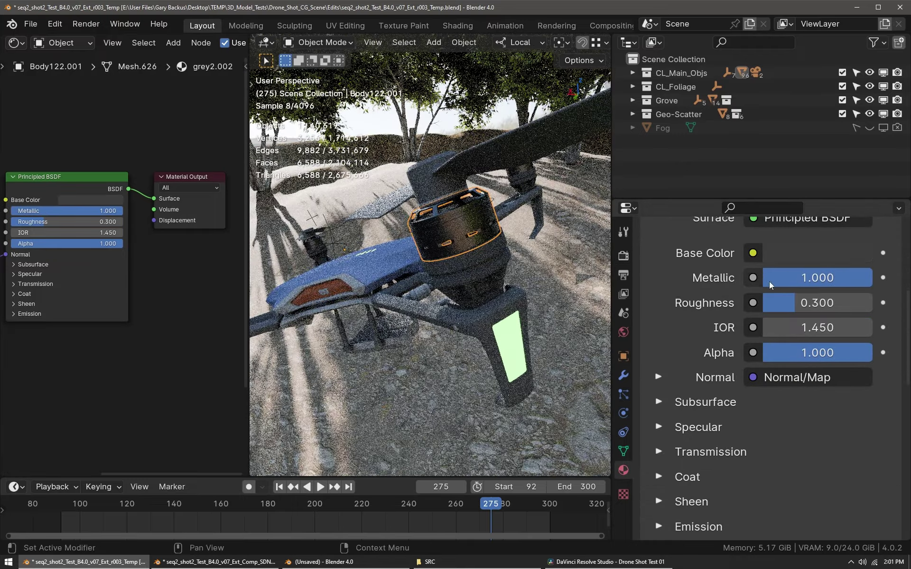
pyautogui.moveTo(472, 249)
pyautogui.mouseDown(button='middle')
pyautogui.moveTo(474, 241)
pyautogui.moveTo(448, 259)
pyautogui.moveTo(463, 156)
pyautogui.mouseUp(button='middle')
pyautogui.press('z')
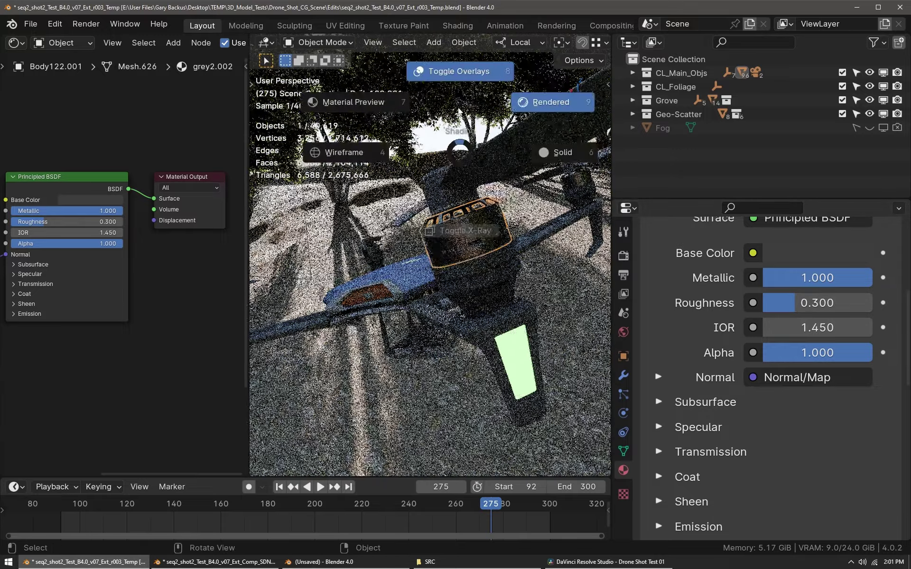
pyautogui.click(464, 71)
pyautogui.moveTo(463, 279)
pyautogui.keyDown('shift'); pyautogui.mouseDown(button='middle')
pyautogui.moveTo(459, 287)
pyautogui.moveTo(391, 207)
pyautogui.mouseUp(button='middle'); pyautogui.keyUp('shift')
pyautogui.moveTo(522, 306); pyautogui.dragTo(523, 306)
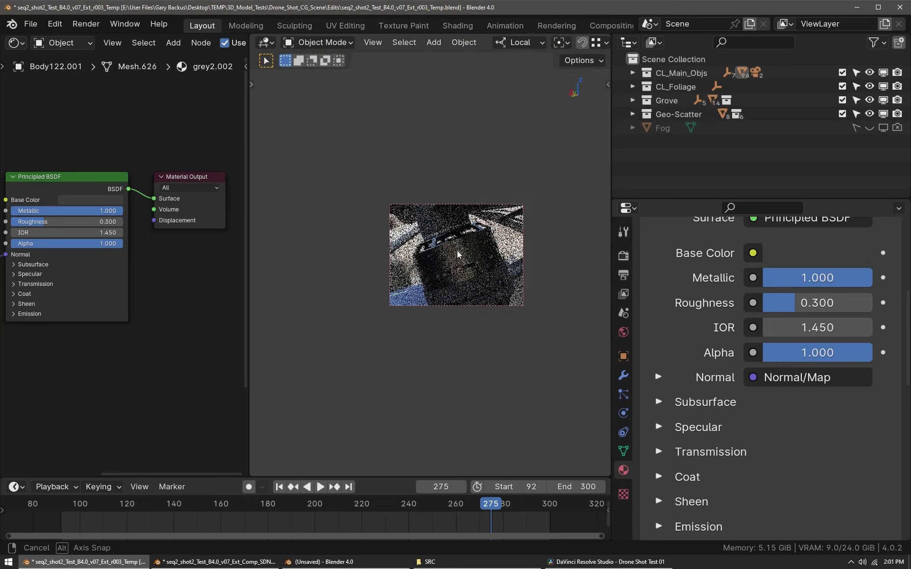
pyautogui.hotkey('ctrl', 'alt', 'b')
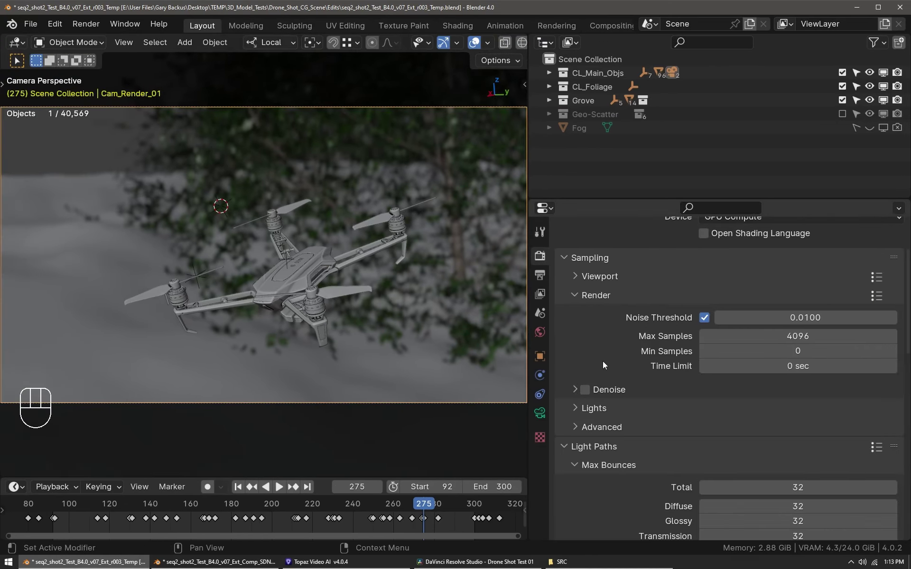
pyautogui.keyDown('ctrl'); pyautogui.moveTo(603, 361); pyautogui.dragTo(615, 339, button='middle'); pyautogui.keyUp('ctrl')
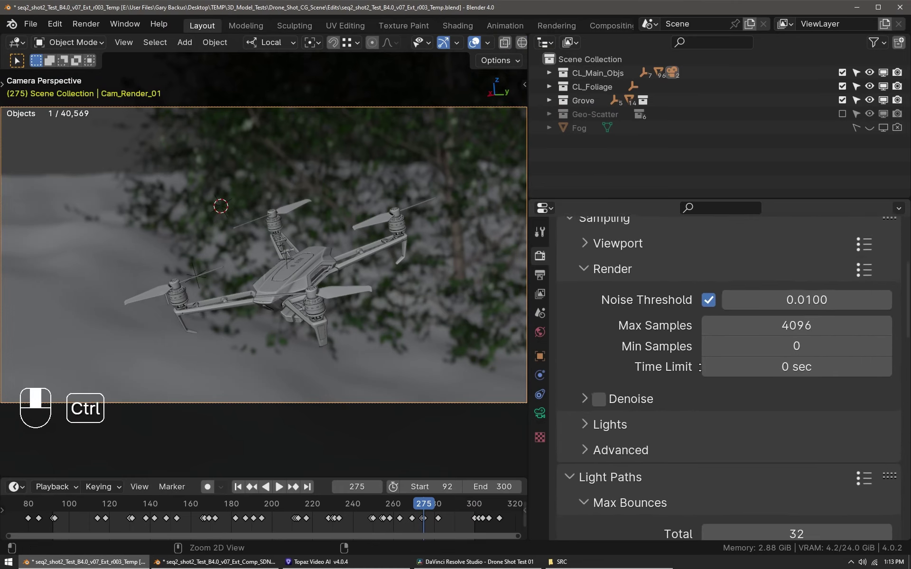
# Expand and collapse the Denoise options, leaving it off, then reveal the Lights and Advanced panels
pyautogui.keyDown('ctrl'); pyautogui.moveTo(700, 367); pyautogui.dragTo(731, 369, button='middle'); pyautogui.keyUp('ctrl')
pyautogui.scroll(8, 659, 387)
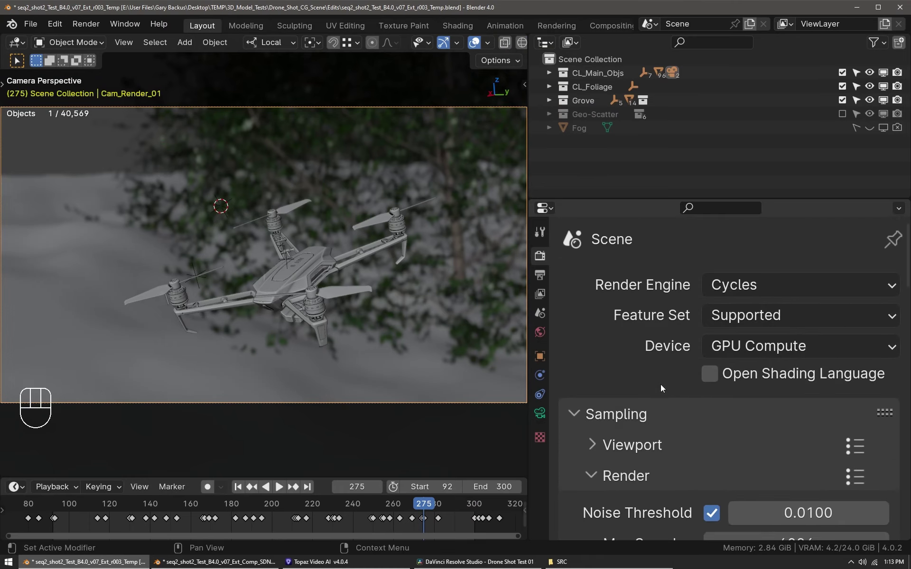
pyautogui.scroll(-6, 716, 383)
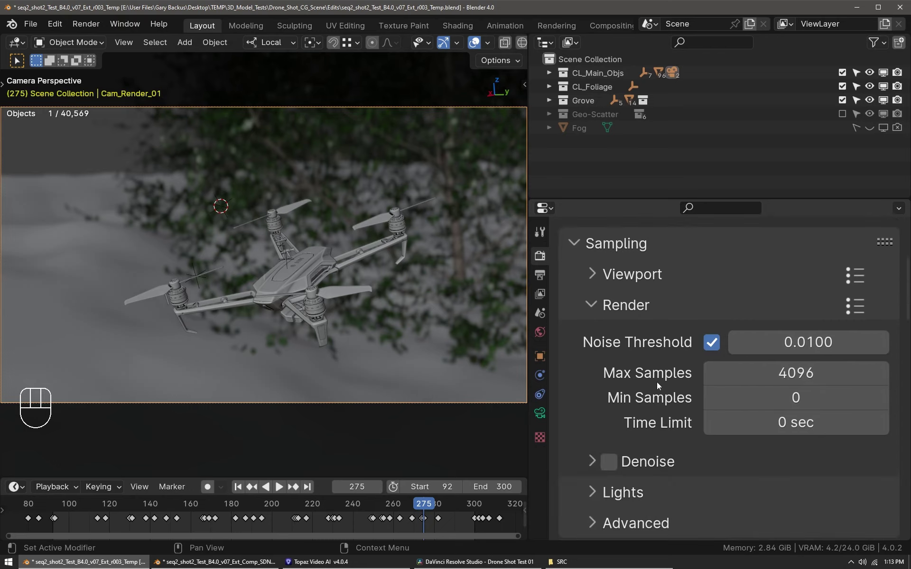
pyautogui.scroll(-5, 657, 383)
pyautogui.click(592, 329)
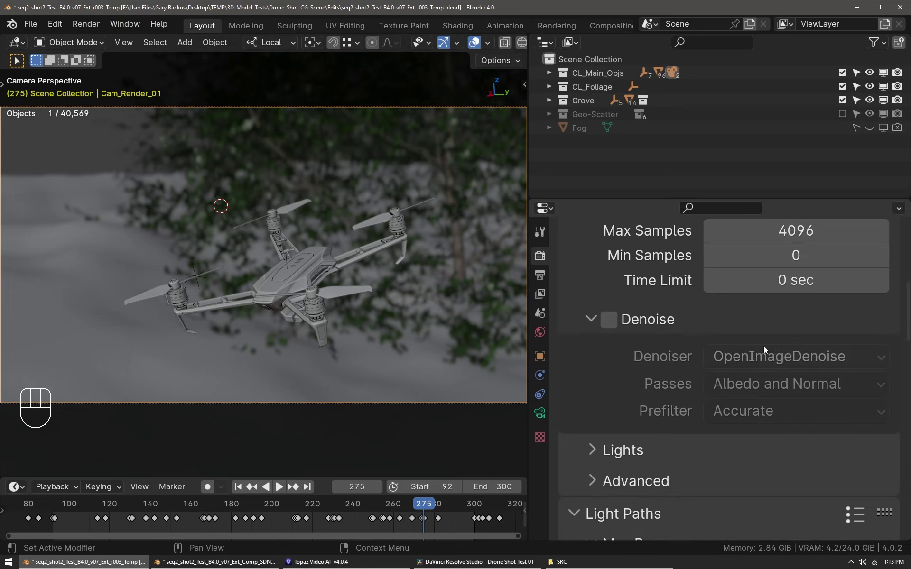
pyautogui.click(592, 320)
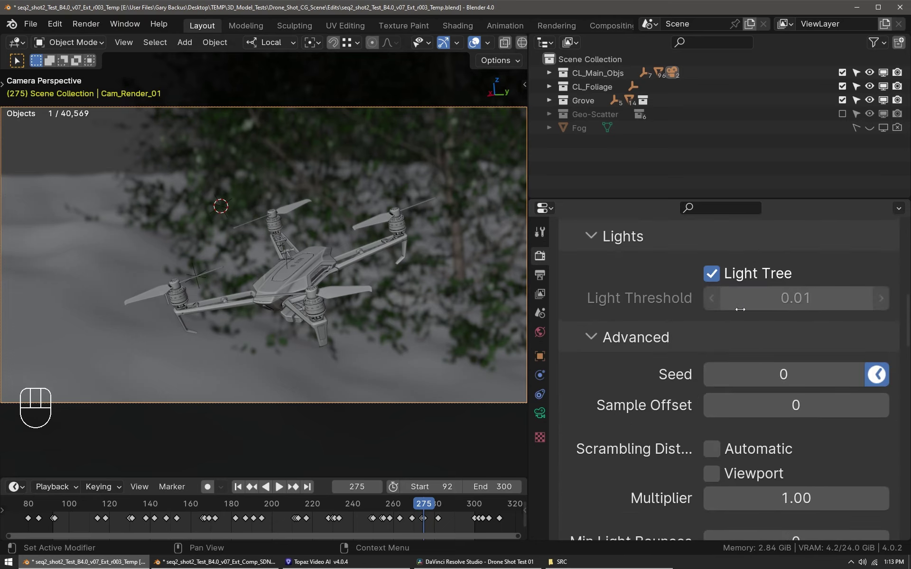
pyautogui.scroll(-2, 638, 366)
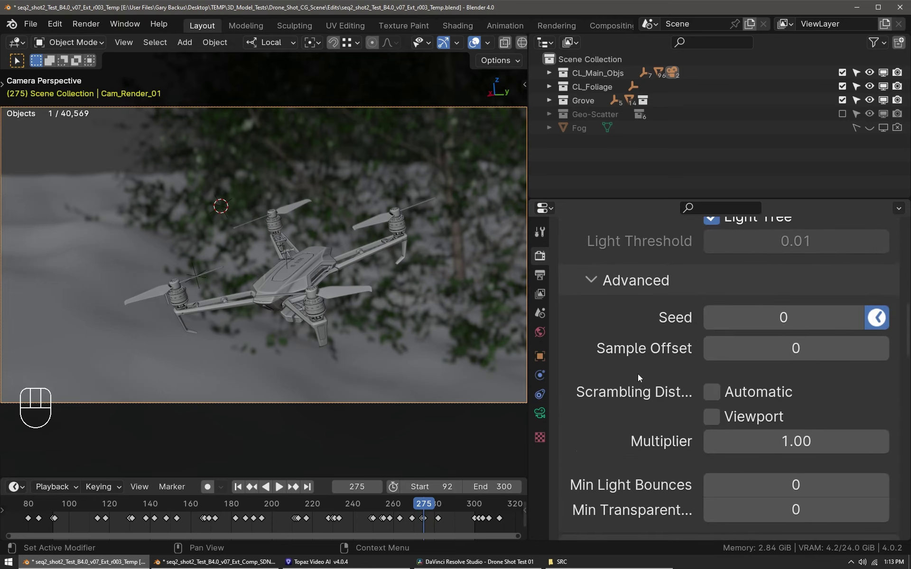
pyautogui.scroll(-2, 638, 377)
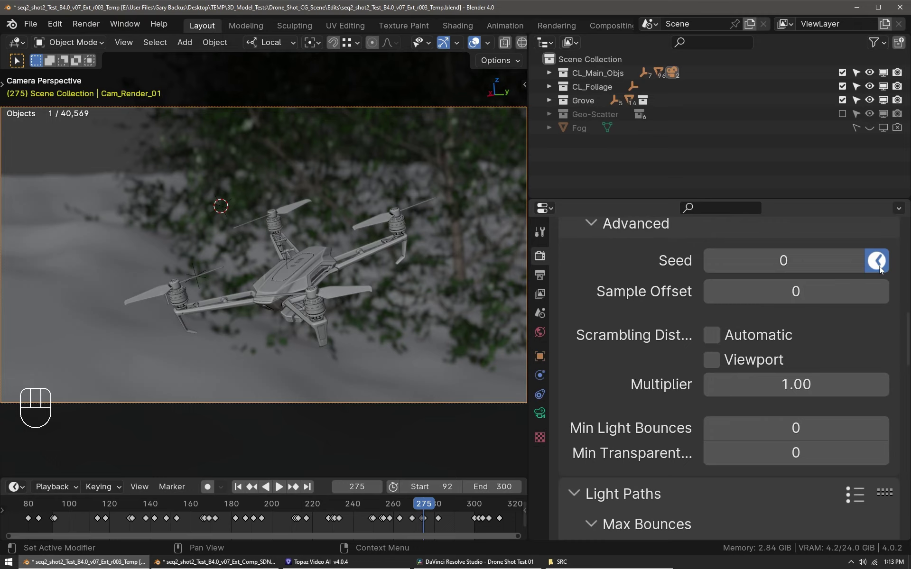
pyautogui.scroll(-3, 873, 323)
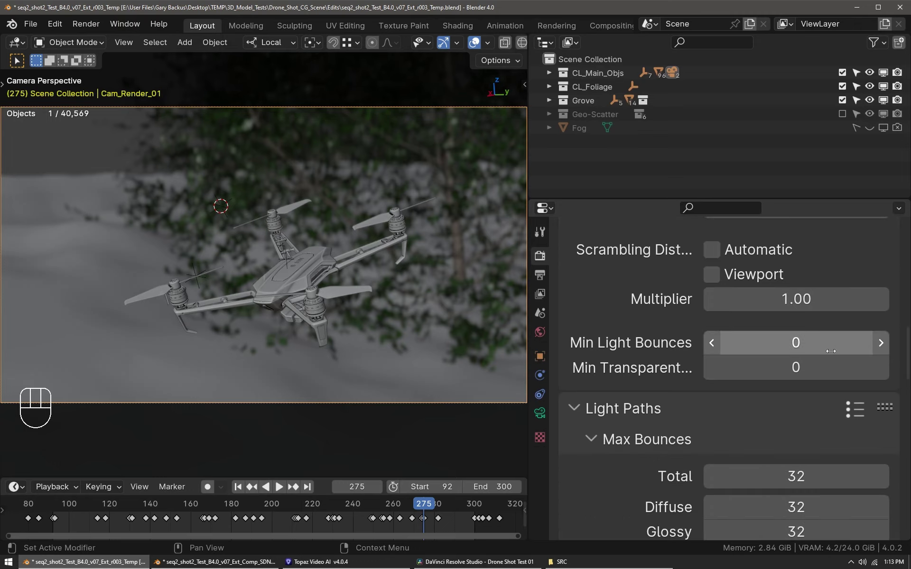
pyautogui.scroll(-2, 811, 355)
pyautogui.scroll(-3, 759, 355)
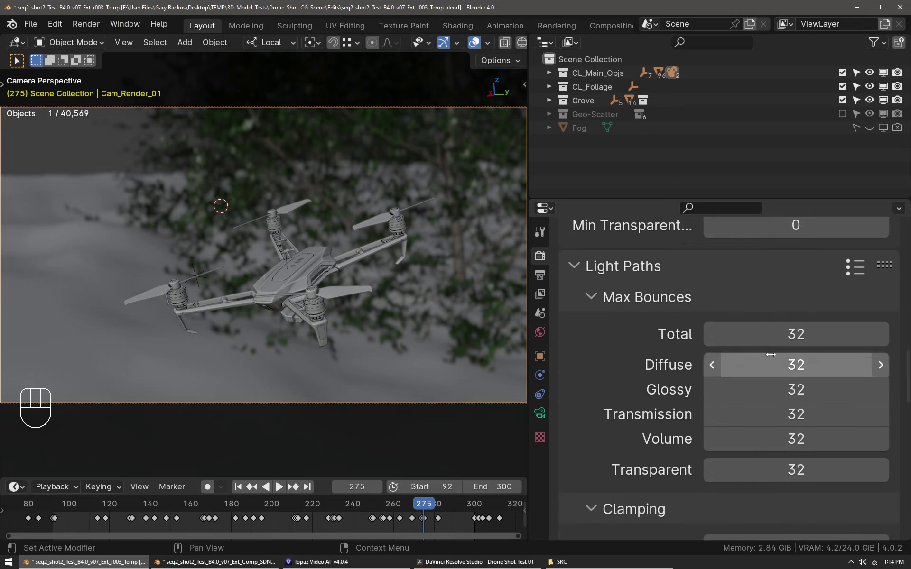
pyautogui.scroll(2, 853, 325)
pyautogui.click(855, 324)
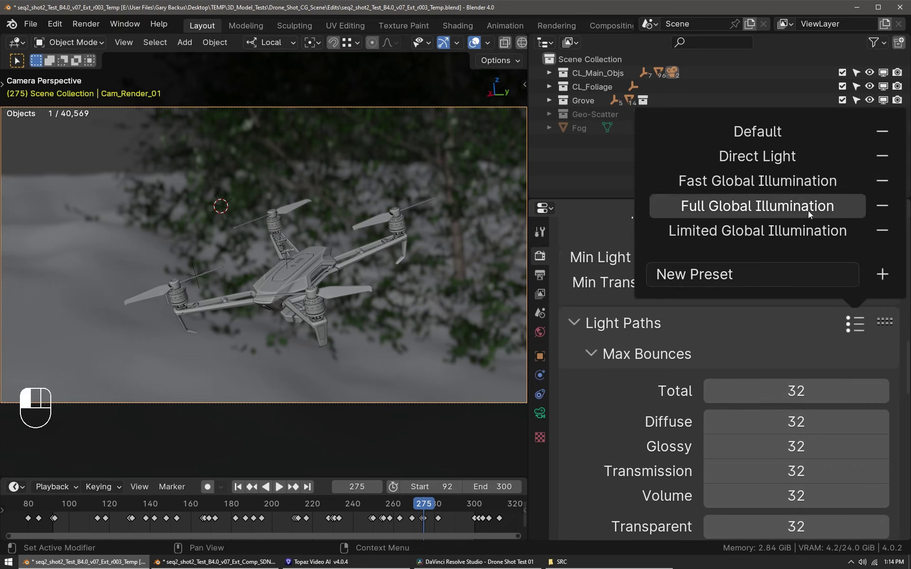
pyautogui.scroll(-5, 753, 286)
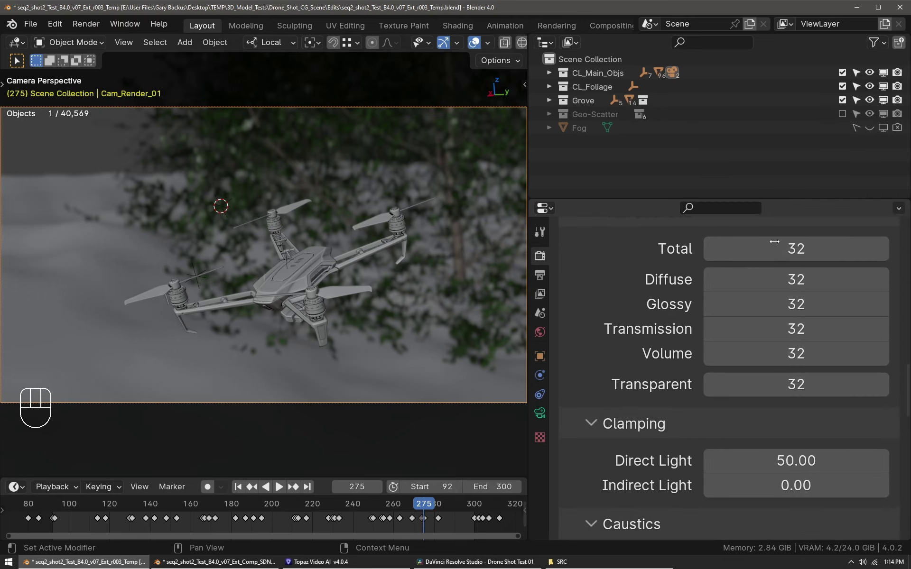
pyautogui.scroll(-3, 647, 411)
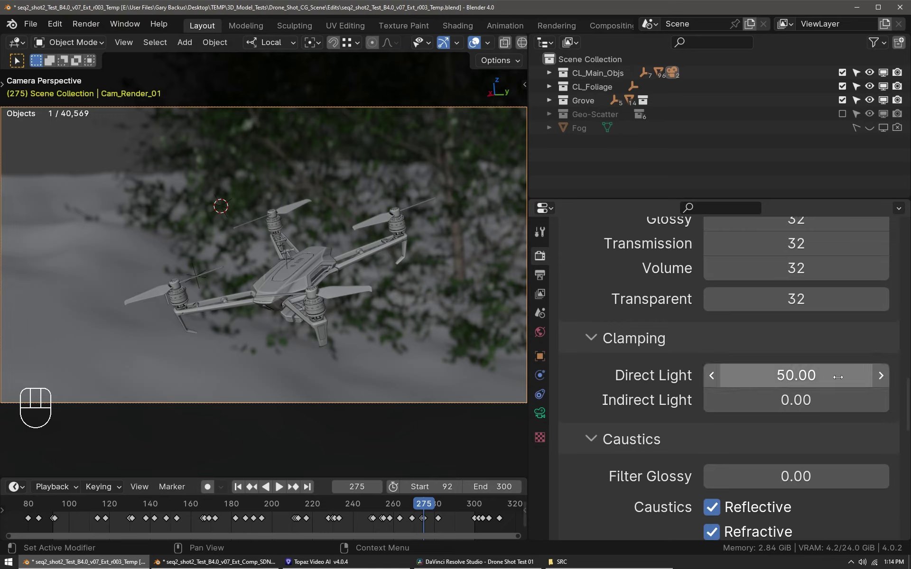
pyautogui.scroll(-3, 687, 385)
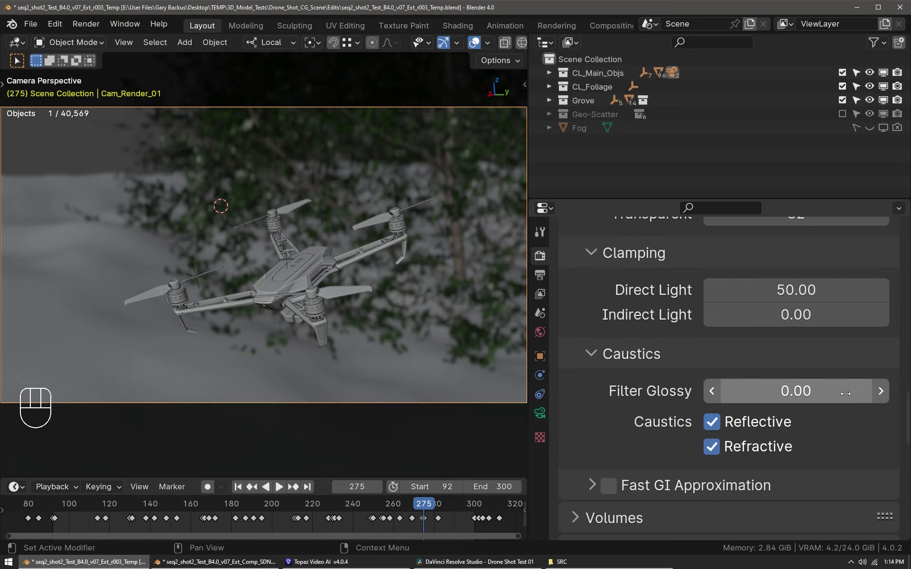
# Expand the Motion Blur and Performance settings, render frame 275, and review Color Management (Standard, 3.250 exposure)
pyautogui.scroll(-10, 651, 405)
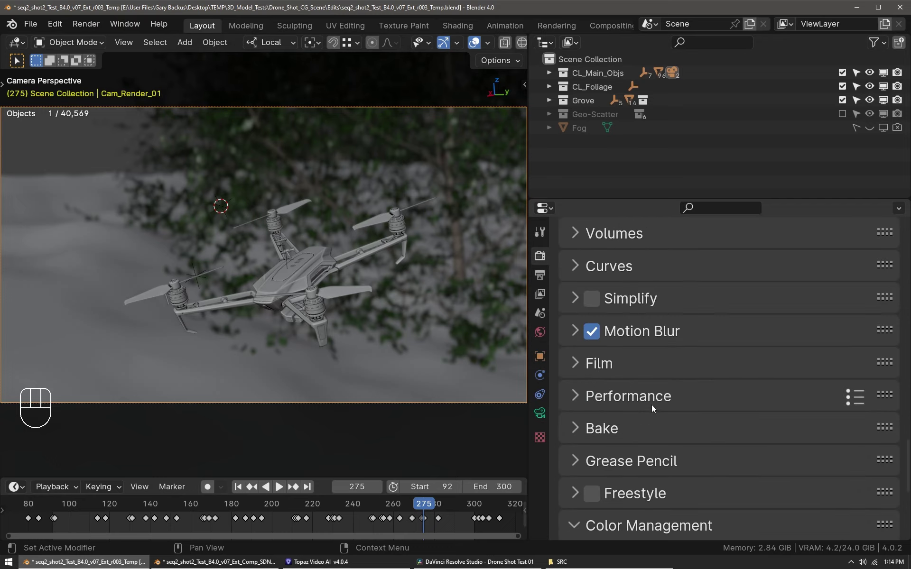
pyautogui.click(668, 337)
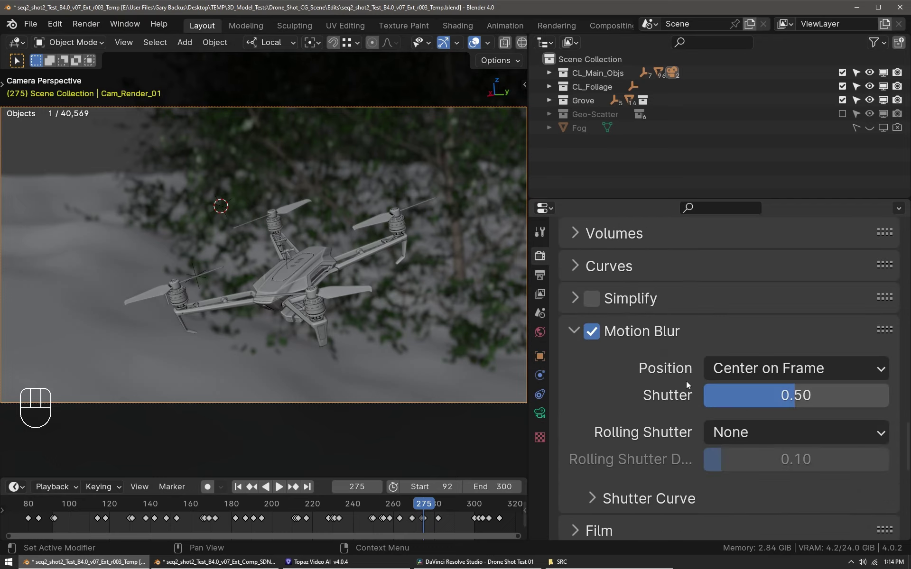
pyautogui.scroll(-6, 848, 400)
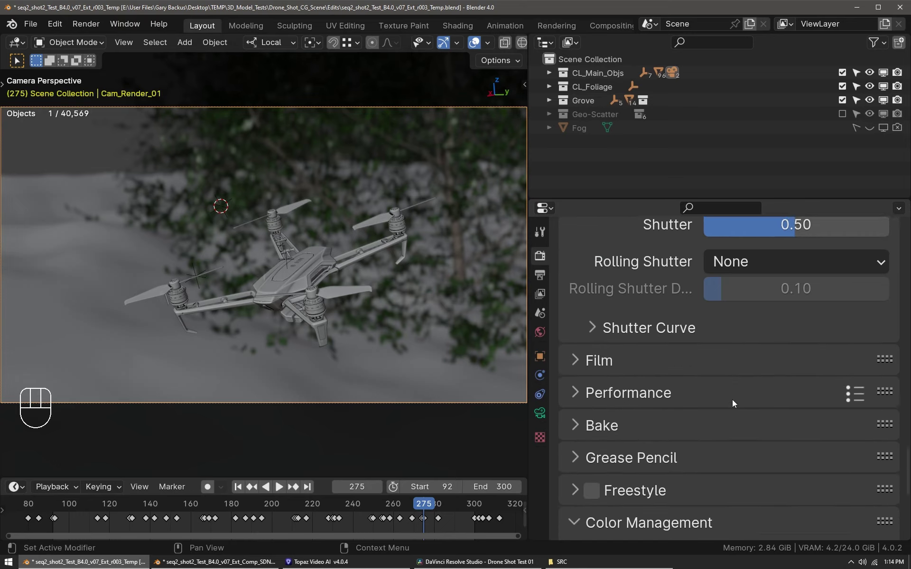
pyautogui.click(732, 394)
pyautogui.scroll(-8, 759, 394)
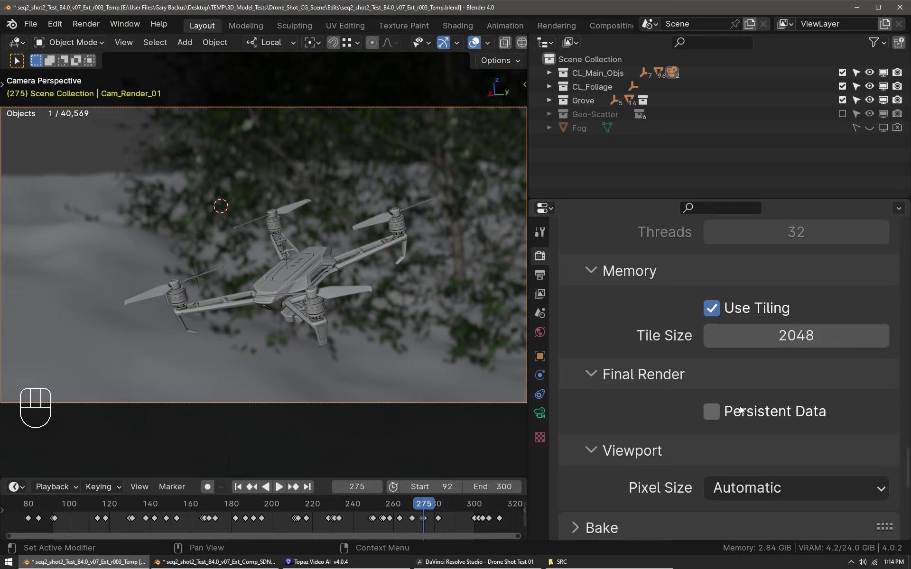
pyautogui.scroll(-3, 759, 403)
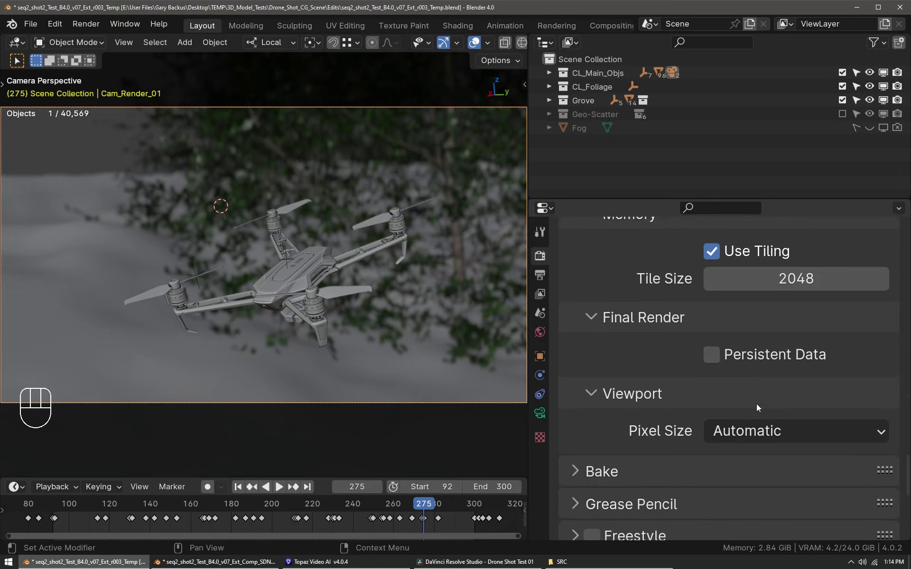
pyautogui.scroll(2, 755, 404)
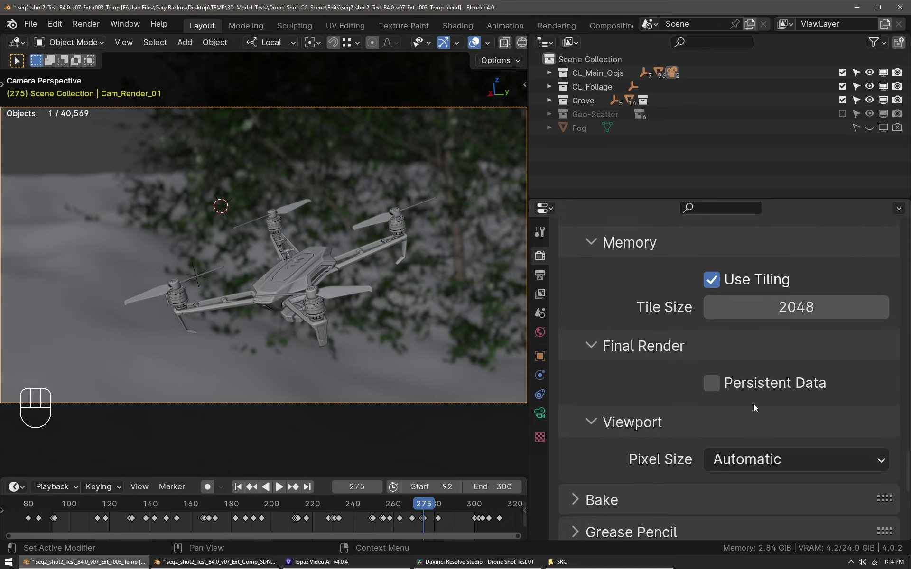
pyautogui.scroll(2, 754, 404)
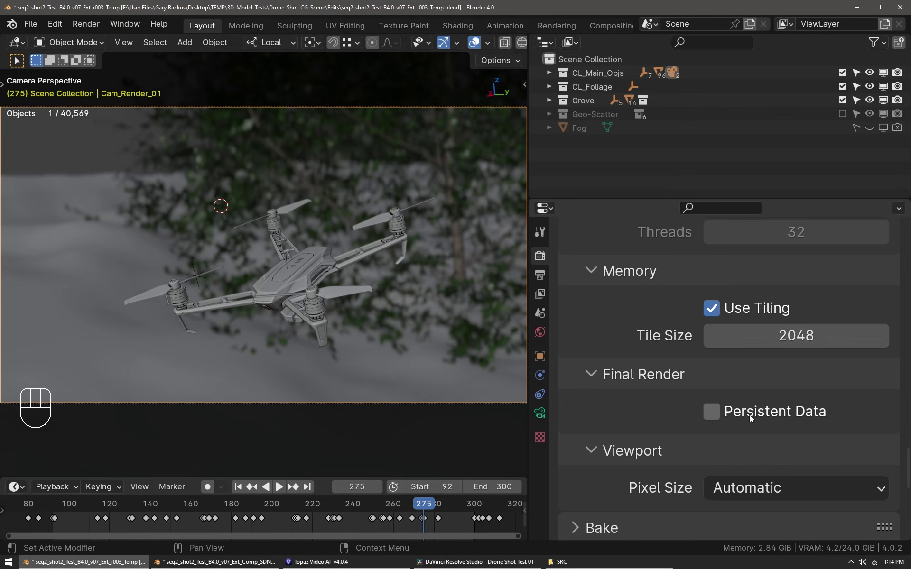
pyautogui.scroll(-10, 755, 411)
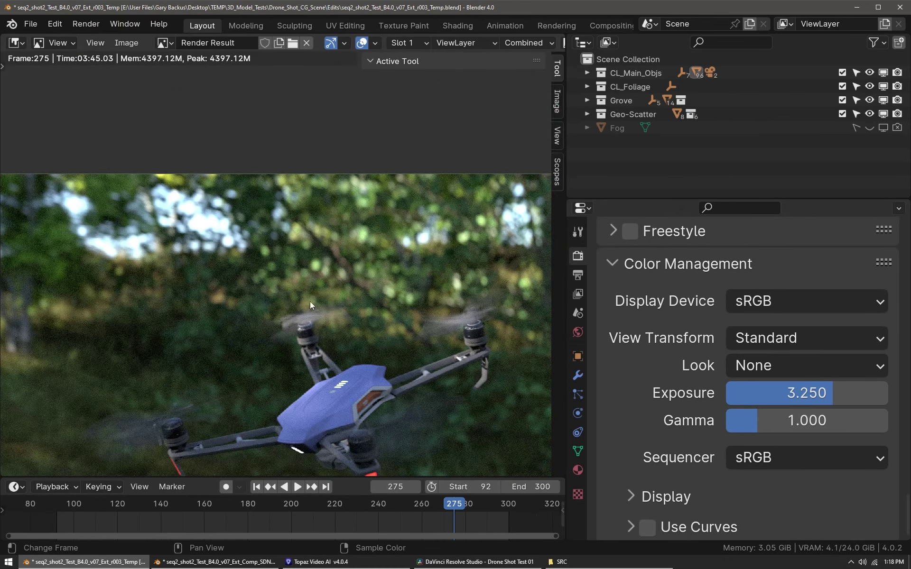
# Bring the drone into view and show the image scopes beside the render
pyautogui.moveTo(310, 305); pyautogui.dragTo(243, 320, button='middle')
pyautogui.click(557, 172)
pyautogui.scroll(-3, 251, 315)
pyautogui.scroll(2, 194, 297)
# Try the Filmic view transform with the Medium High Contrast look
pyautogui.click(778, 338)
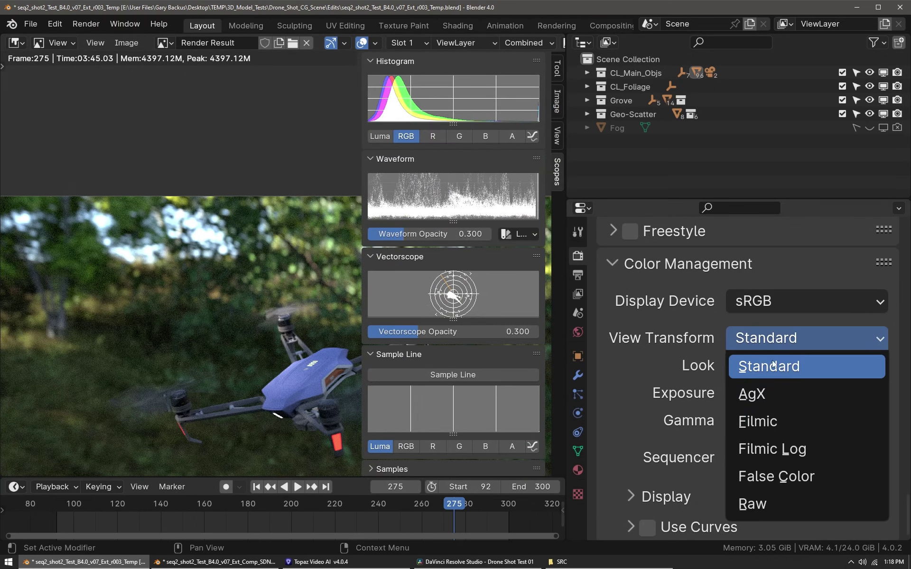
pyautogui.click(778, 426)
pyautogui.scroll(6, 164, 292)
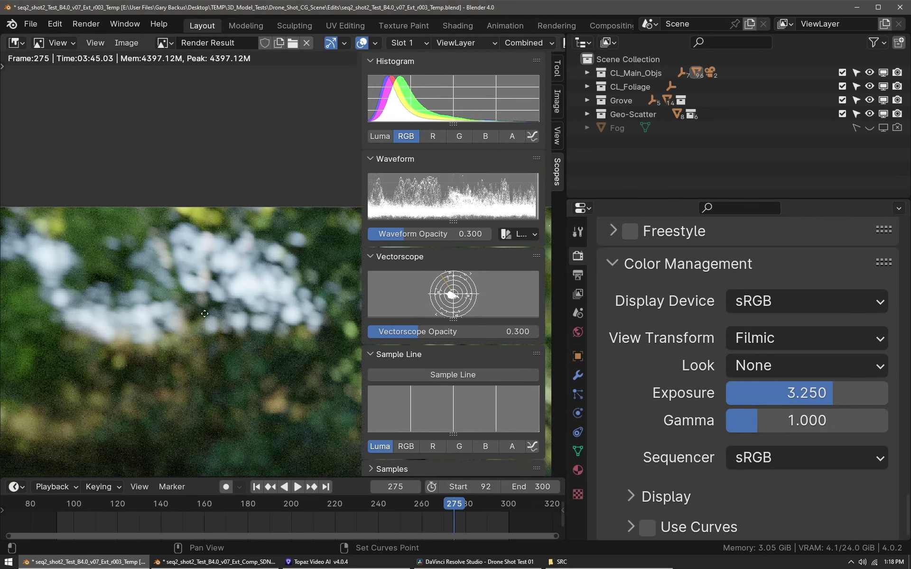
pyautogui.scroll(-5, 244, 300)
pyautogui.scroll(2, 244, 300)
pyautogui.click(805, 366)
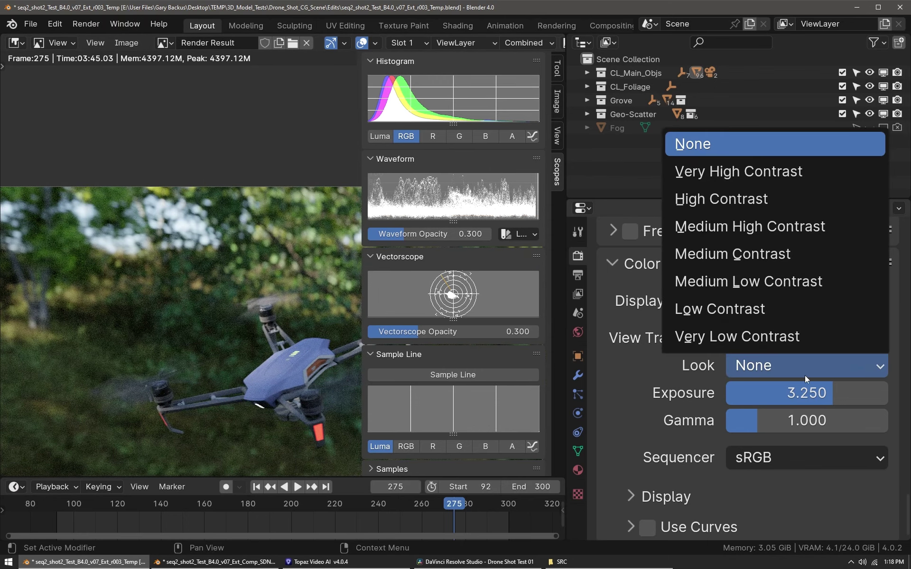
pyautogui.click(749, 227)
# Switch the colour management to the AgX view transform with the Base Contrast look
pyautogui.scroll(5, 243, 402)
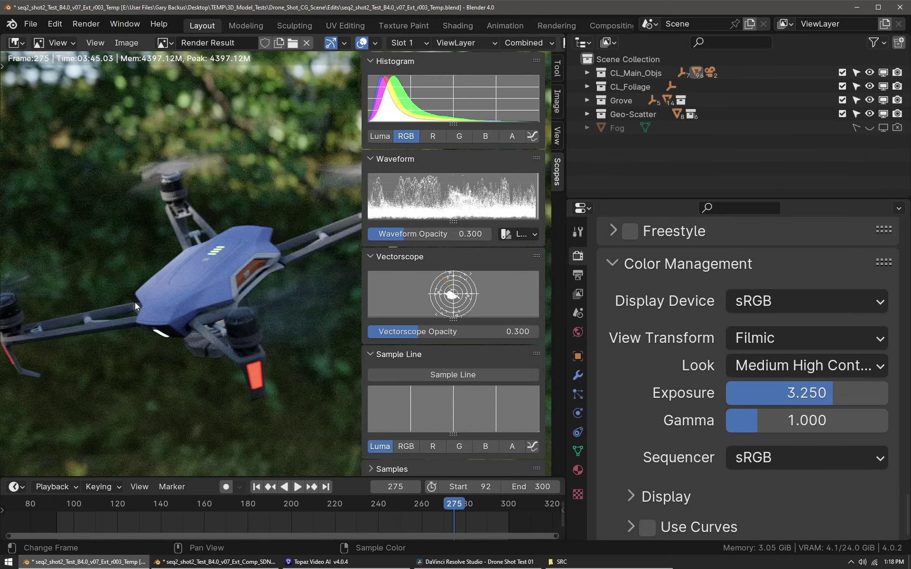
pyautogui.scroll(-5, 232, 309)
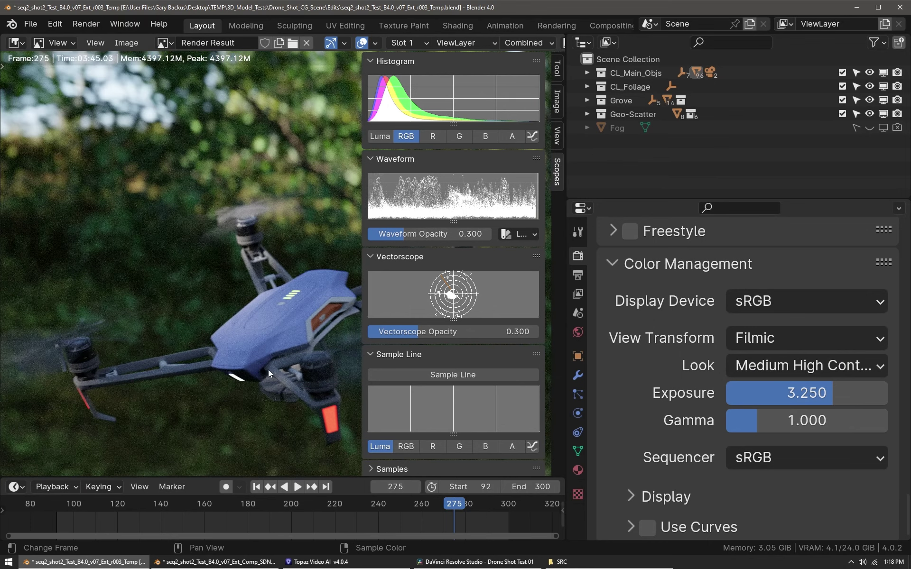
pyautogui.scroll(2, 232, 308)
pyautogui.click(761, 347)
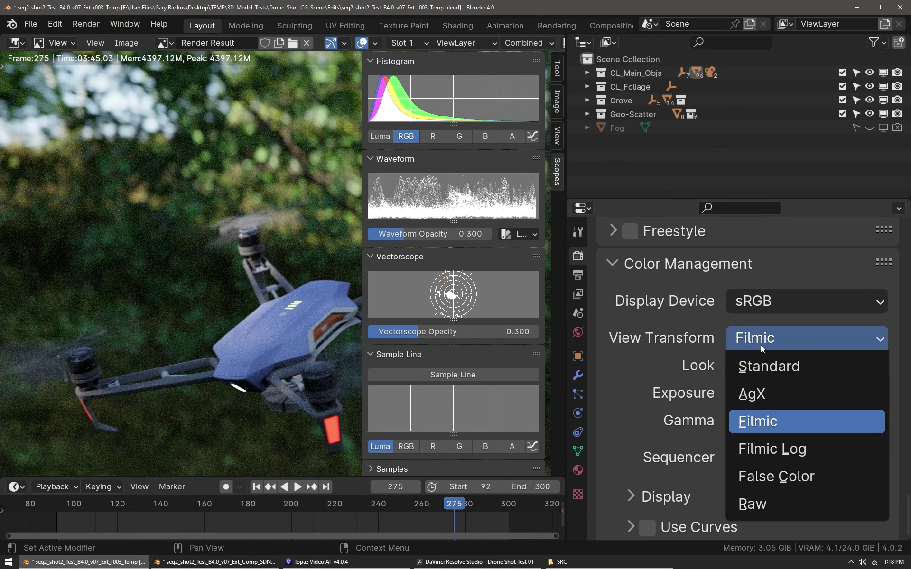
pyautogui.click(765, 394)
pyautogui.scroll(-3, 232, 309)
pyautogui.click(776, 374)
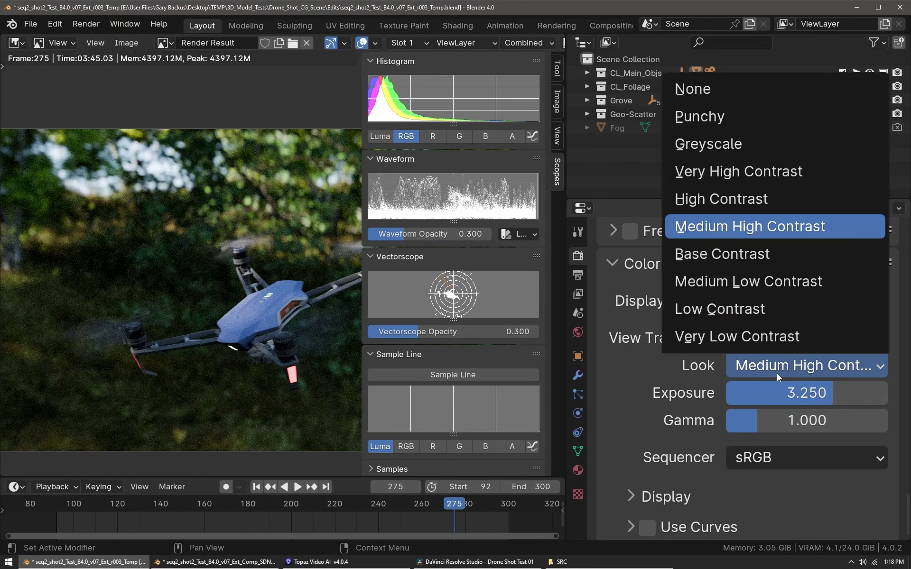
pyautogui.click(747, 256)
# Draw an annotation arrow and circle marking the bright foliage on the render
pyautogui.moveTo(146, 200)
pyautogui.mouseDown(button='middle')
pyautogui.moveTo(144, 252)
pyautogui.moveTo(197, 301)
pyautogui.mouseUp(button='middle')
pyautogui.scroll(3, 144, 251)
pyautogui.press('d')
pyautogui.moveTo(152, 431); pyautogui.dragTo(190, 309)
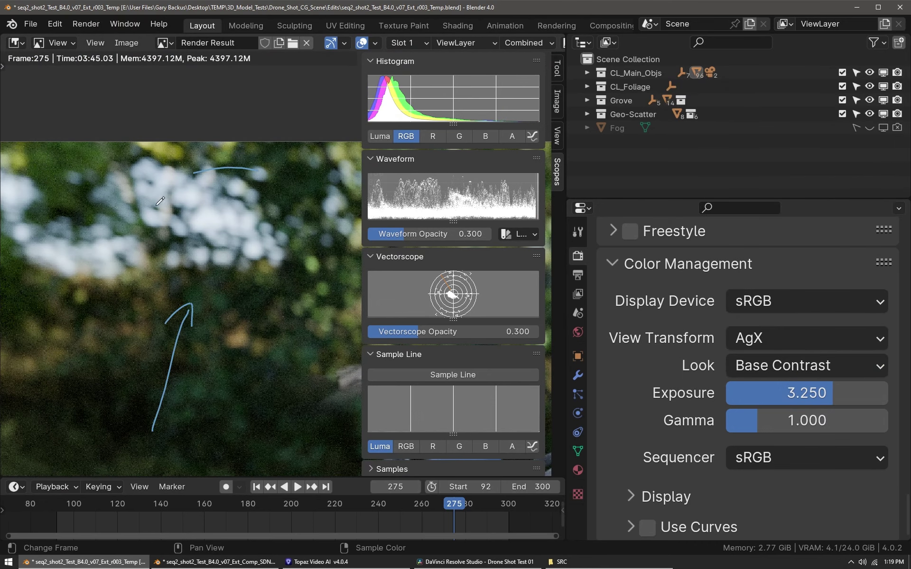
pyautogui.moveTo(158, 203); pyautogui.dragTo(217, 163)
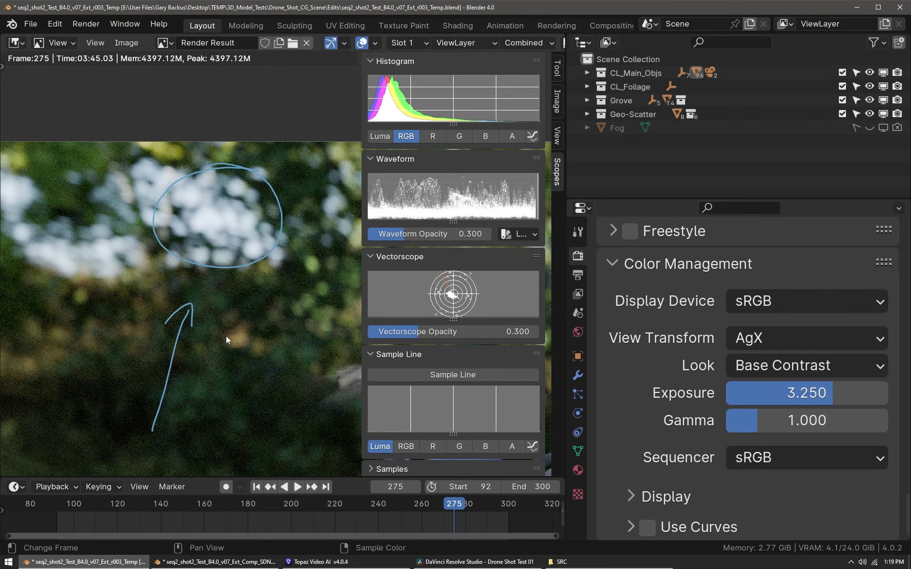
# Recentre the render view on the drone and scroll through the output settings
pyautogui.scroll(-5, 226, 336)
pyautogui.moveTo(226, 336); pyautogui.dragTo(130, 268, button='middle')
pyautogui.moveTo(129, 268); pyautogui.dragTo(135, 278, button='middle')
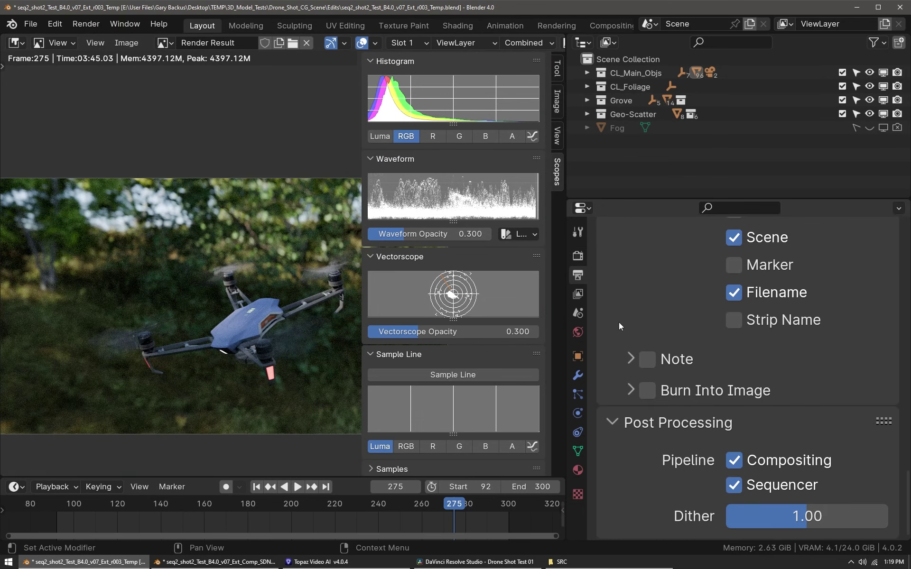
pyautogui.scroll(12, 650, 388)
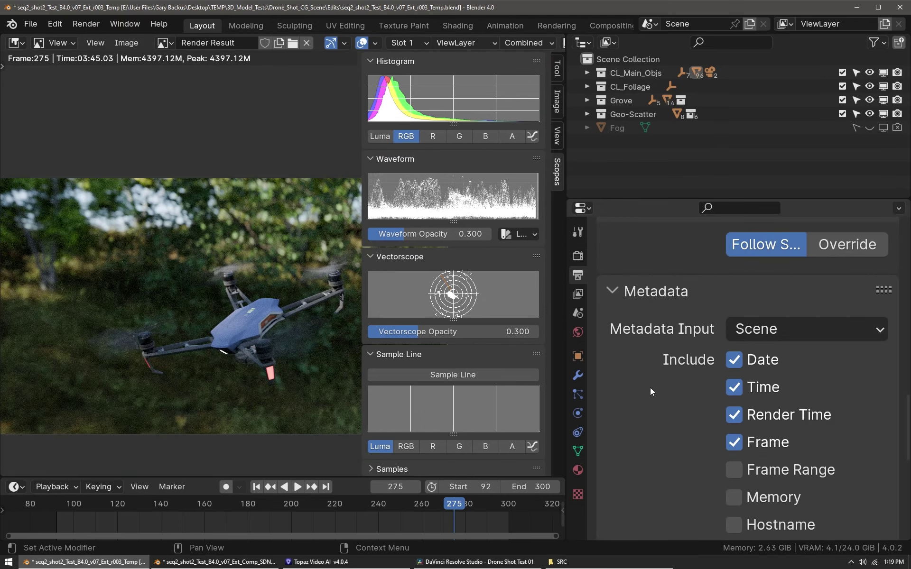
pyautogui.scroll(-2, 648, 391)
pyautogui.scroll(4, 651, 388)
pyautogui.scroll(10, 651, 388)
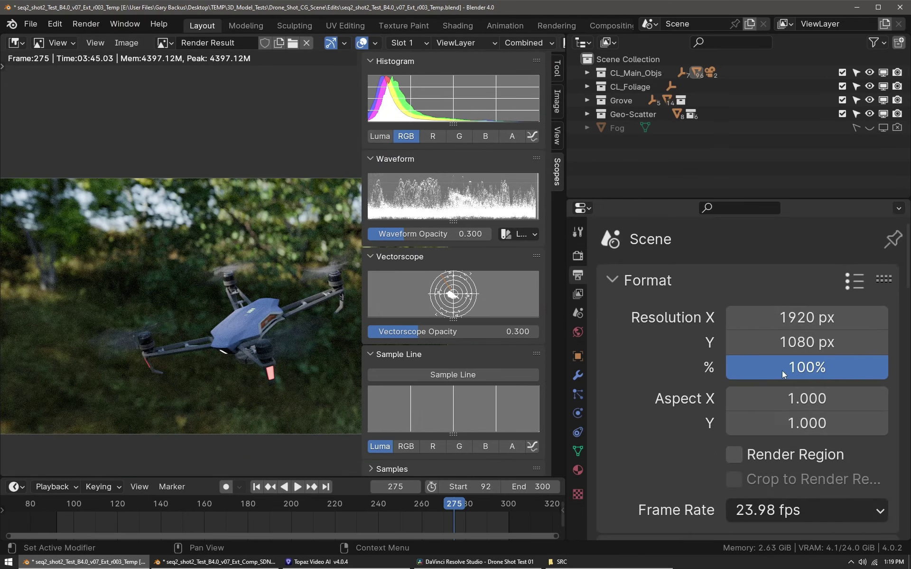
pyautogui.scroll(-9, 698, 371)
pyautogui.scroll(-7, 693, 373)
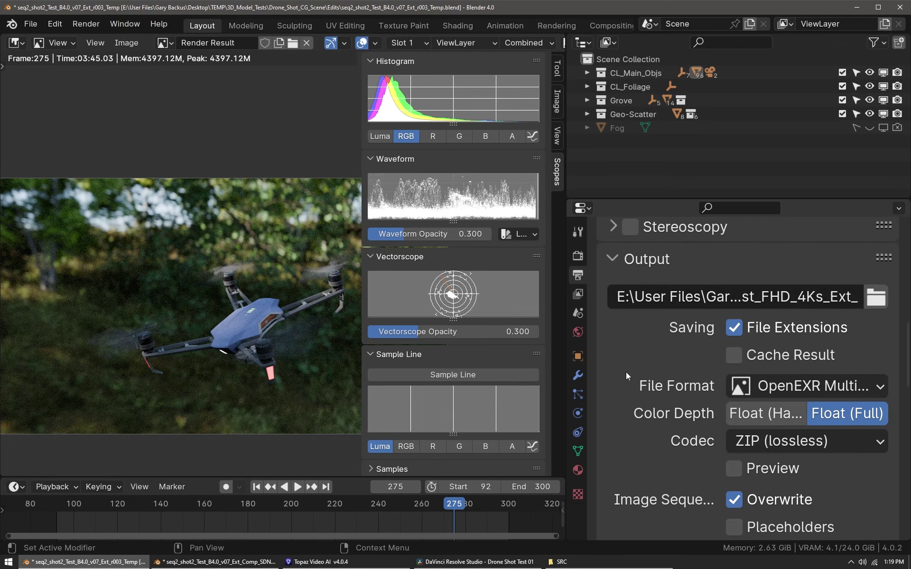
pyautogui.scroll(-1, 627, 375)
# Keep OpenEXR MultiLayer as output format and check the view layer's Z and Denoising Data passes
pyautogui.click(806, 361)
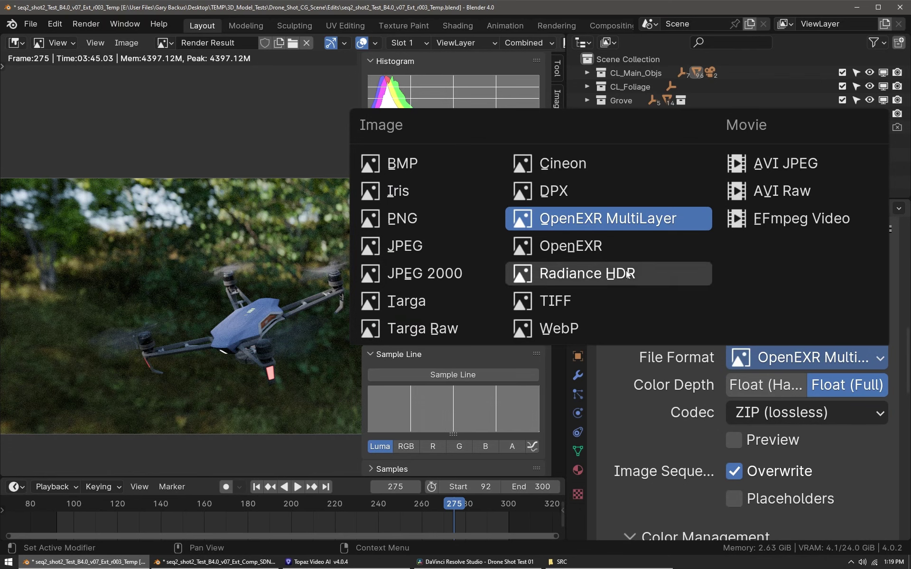
pyautogui.click(602, 219)
pyautogui.click(577, 294)
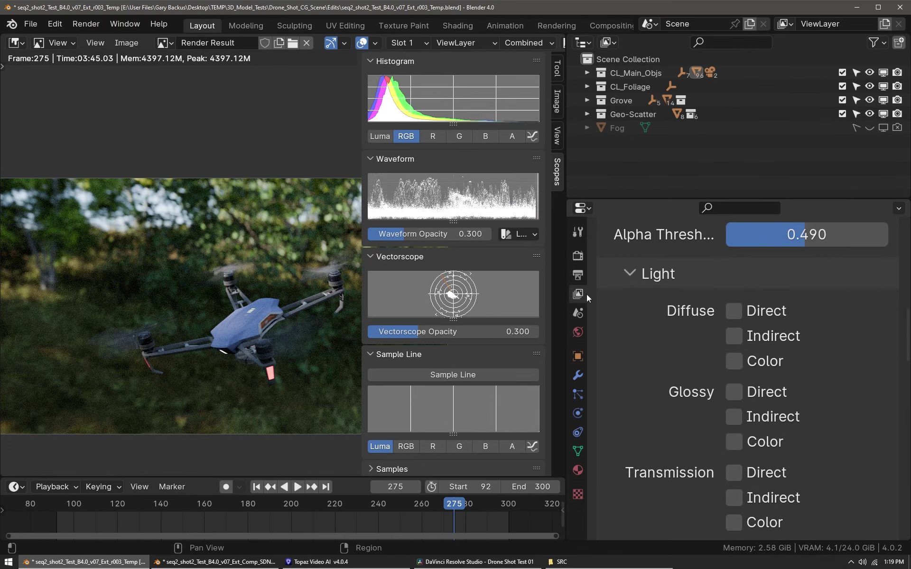
pyautogui.scroll(15, 727, 406)
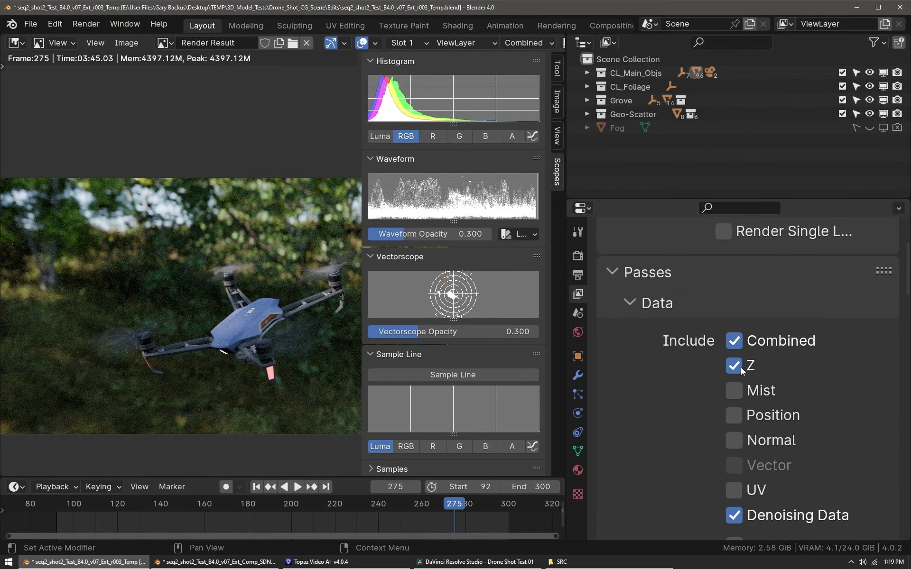
pyautogui.scroll(-4, 733, 385)
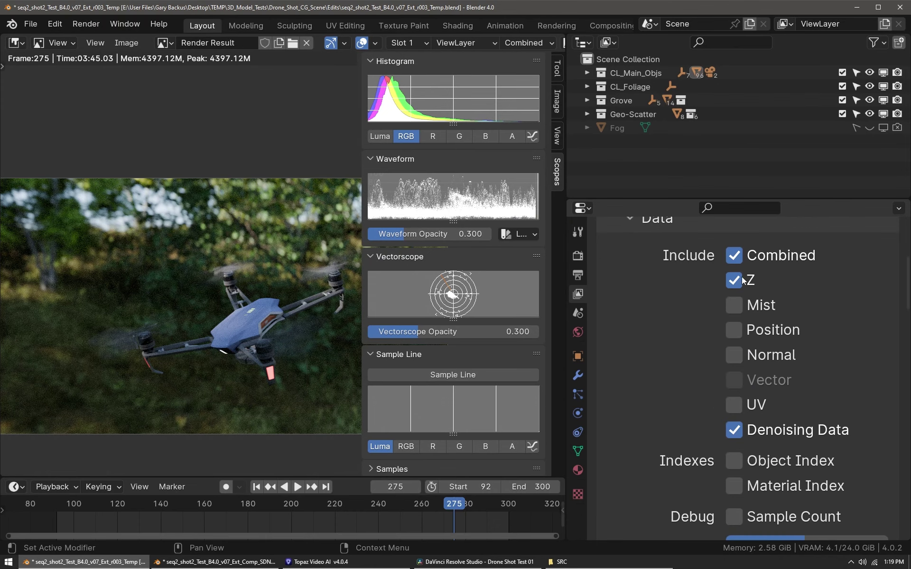
# Inspect the render full-window, then return to the Render sampling settings
pyautogui.hotkey('ctrl', 'space')
pyautogui.scroll(3, 427, 309)
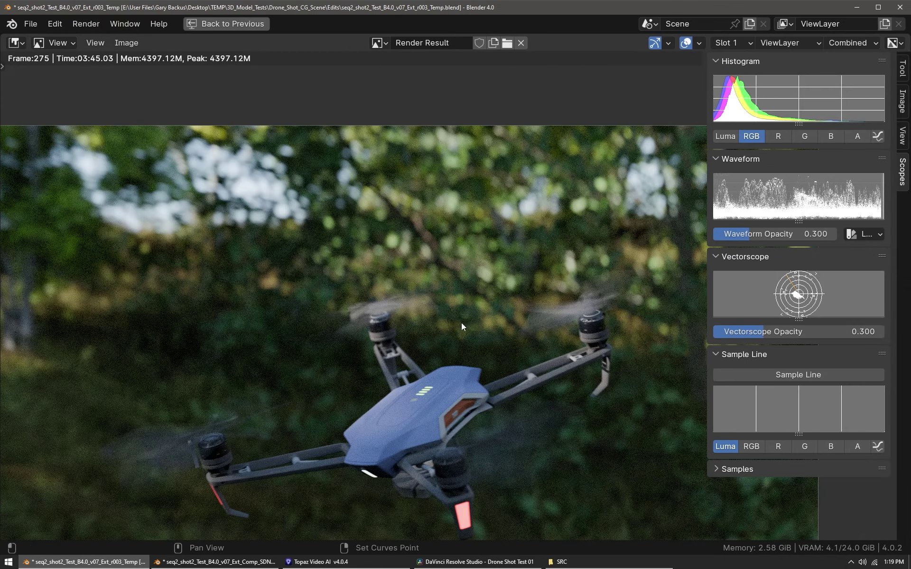
pyautogui.moveTo(461, 322); pyautogui.dragTo(449, 252, button='middle')
pyautogui.hotkey('ctrl', 'space')
pyautogui.click(578, 255)
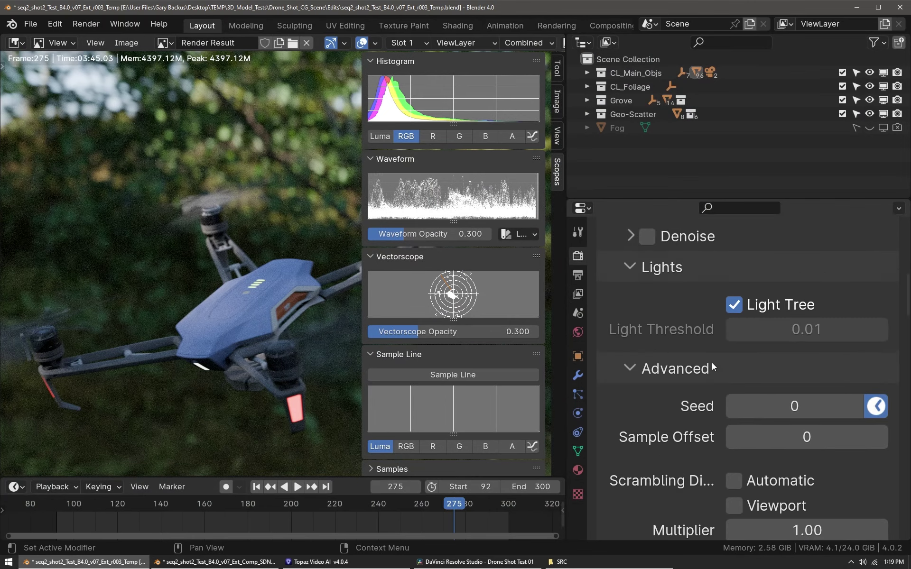
pyautogui.scroll(-10, 713, 369)
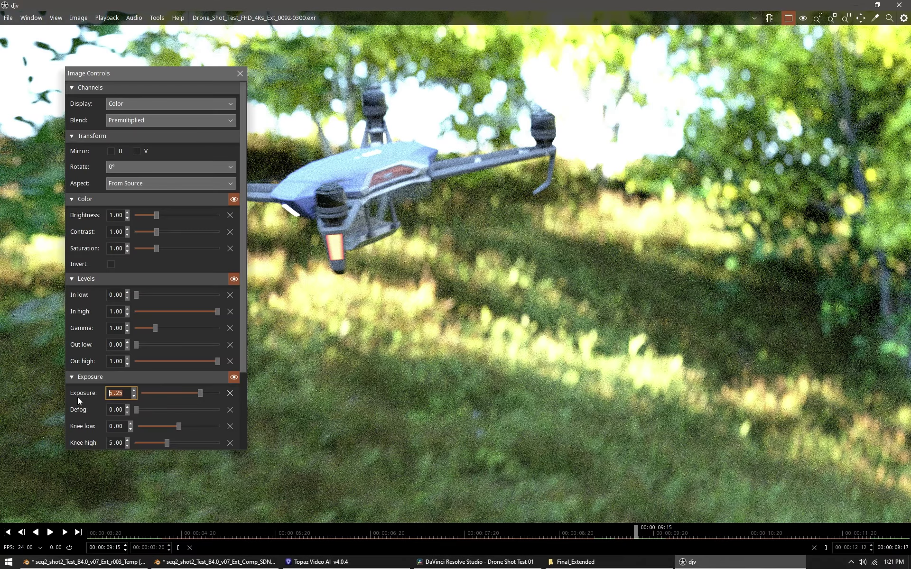
# Set the sequence exposure to 3.25, close Image Controls and scrub to an earlier frame
pyautogui.write('3.25')
pyautogui.press('Return')
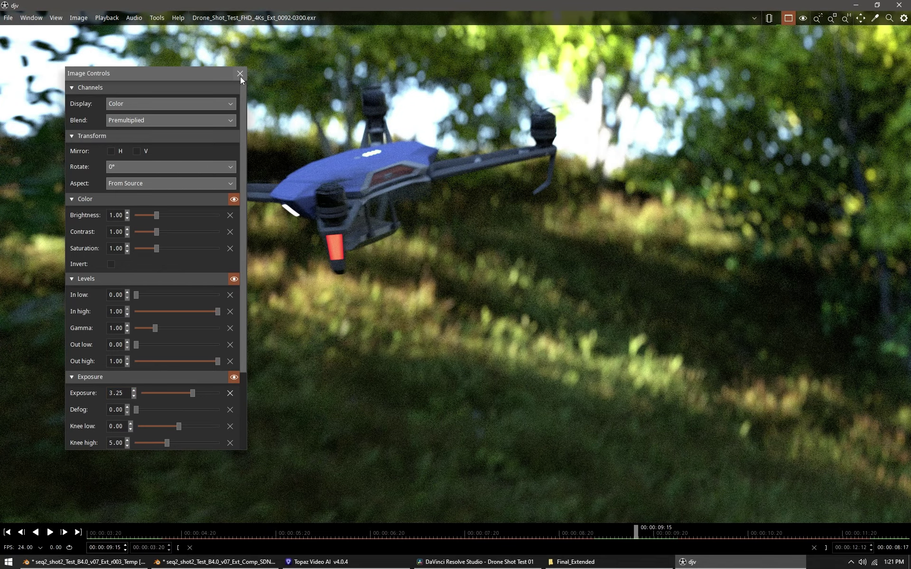
pyautogui.moveTo(192, 71); pyautogui.dragTo(212, 87)
pyautogui.click(259, 89)
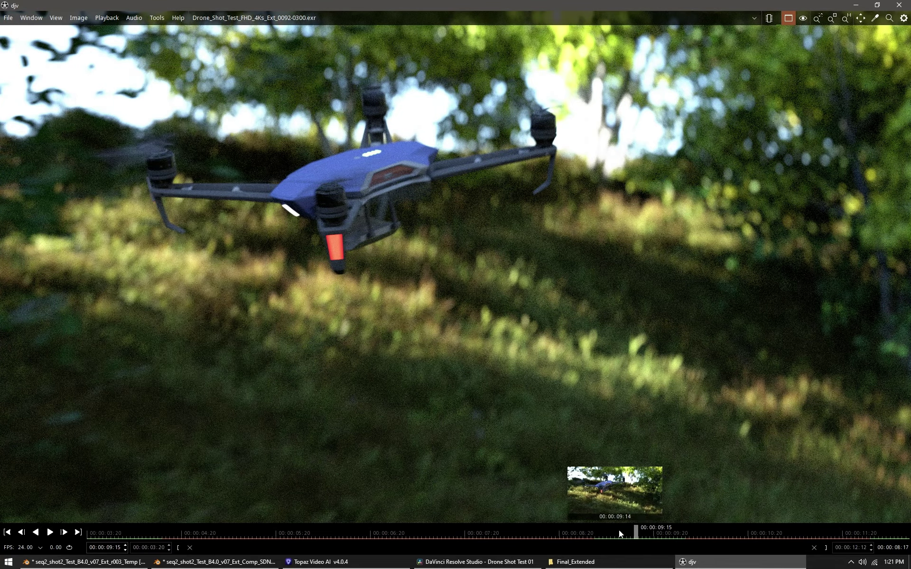
pyautogui.moveTo(618, 530)
pyautogui.mouseDown()
pyautogui.moveTo(677, 534)
pyautogui.moveTo(620, 534)
pyautogui.mouseUp()
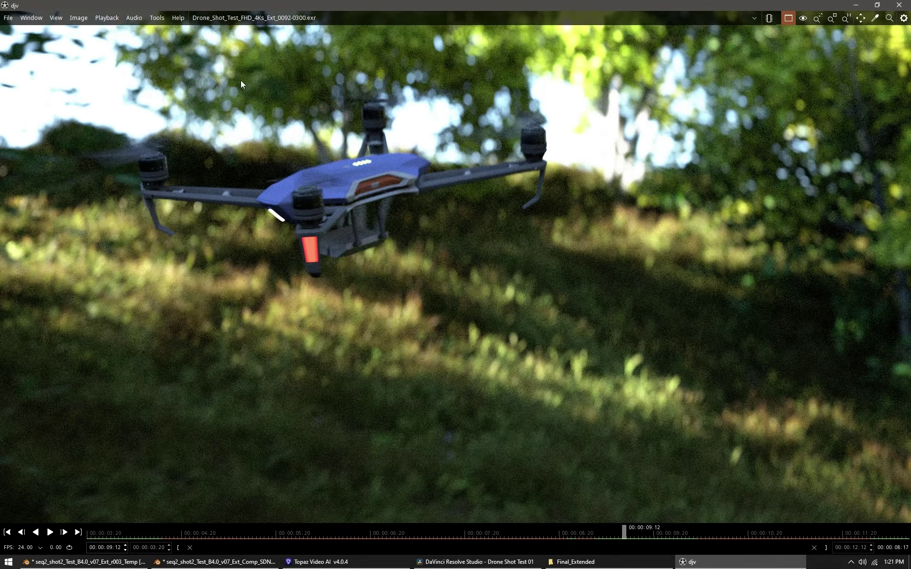
# Reopen Image Controls and bring the exposure down to 2.78
pyautogui.click(77, 18)
pyautogui.click(81, 33)
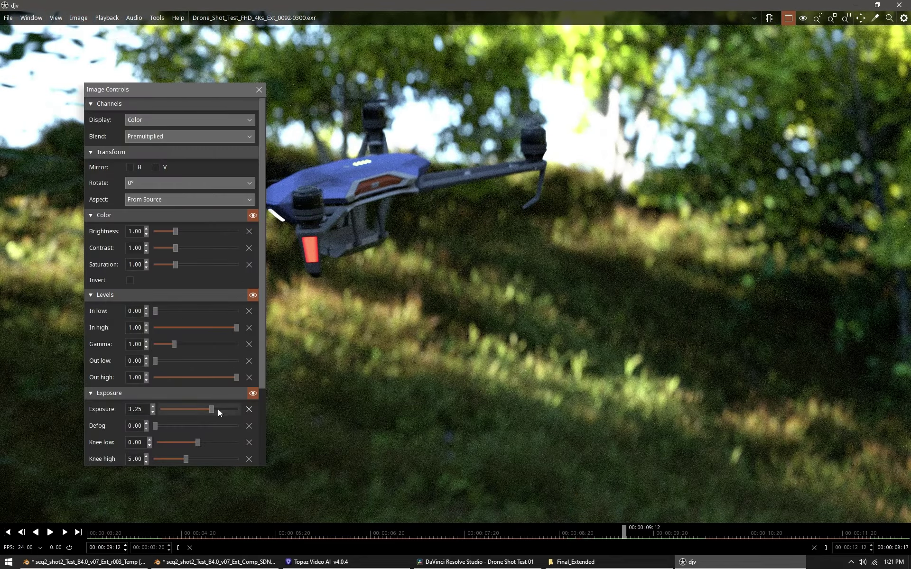
pyautogui.moveTo(212, 409)
pyautogui.mouseDown()
pyautogui.moveTo(198, 408)
pyautogui.moveTo(211, 409)
pyautogui.mouseUp()
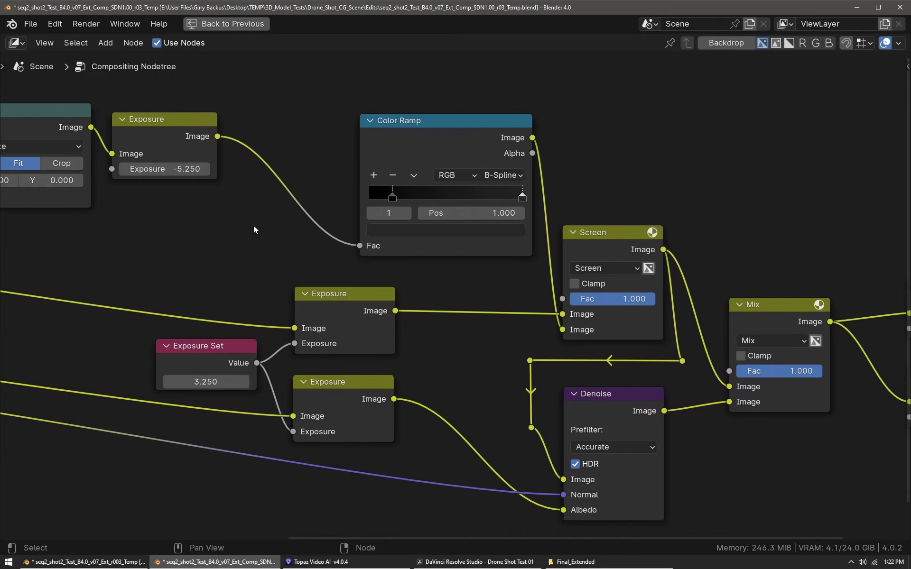
pyautogui.scroll(-4, 255, 237)
pyautogui.moveTo(255, 242); pyautogui.dragTo(396, 241, button='middle')
pyautogui.hotkey('ctrl', 'space')
# Maximize the node editor and preview the Scale node's output
pyautogui.hotkey('ctrl', 'space')
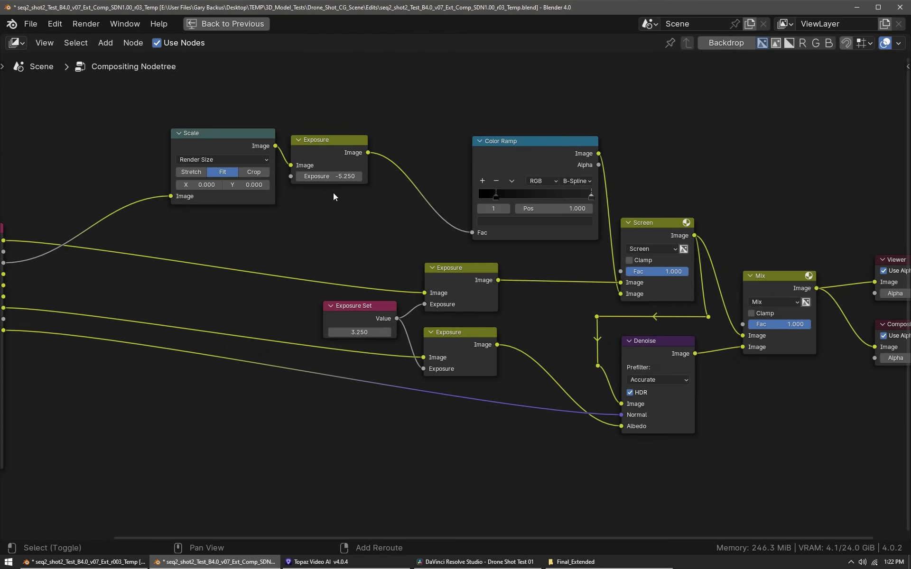
pyautogui.moveTo(314, 194); pyautogui.dragTo(442, 241, button='middle')
pyautogui.moveTo(234, 261); pyautogui.dragTo(265, 248, button='middle')
pyautogui.hotkey('ctrl', 'space')
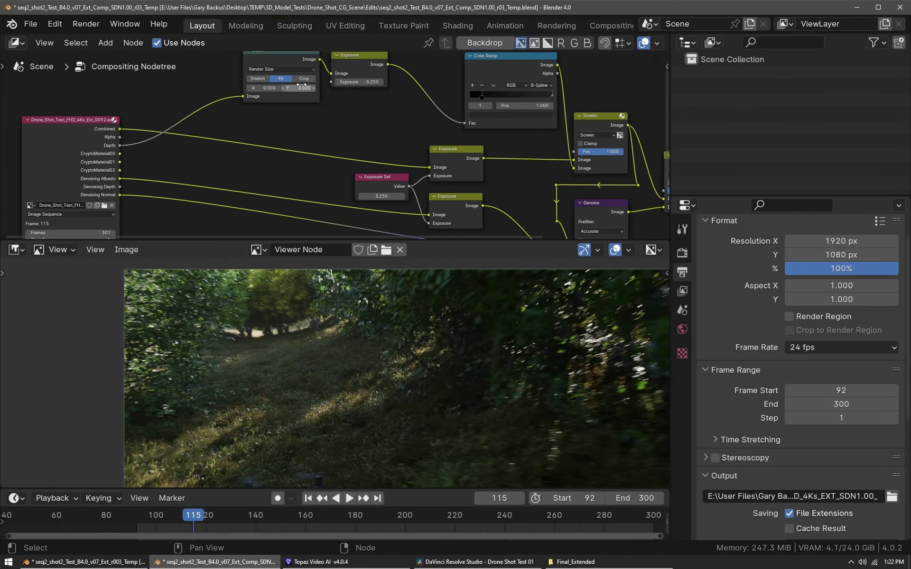
pyautogui.click(292, 58)
pyautogui.moveTo(298, 147); pyautogui.dragTo(252, 147, button='middle')
pyautogui.scroll(-4, 380, 355)
pyautogui.scroll(4, 383, 369)
pyautogui.moveTo(387, 426); pyautogui.dragTo(381, 406, button='middle')
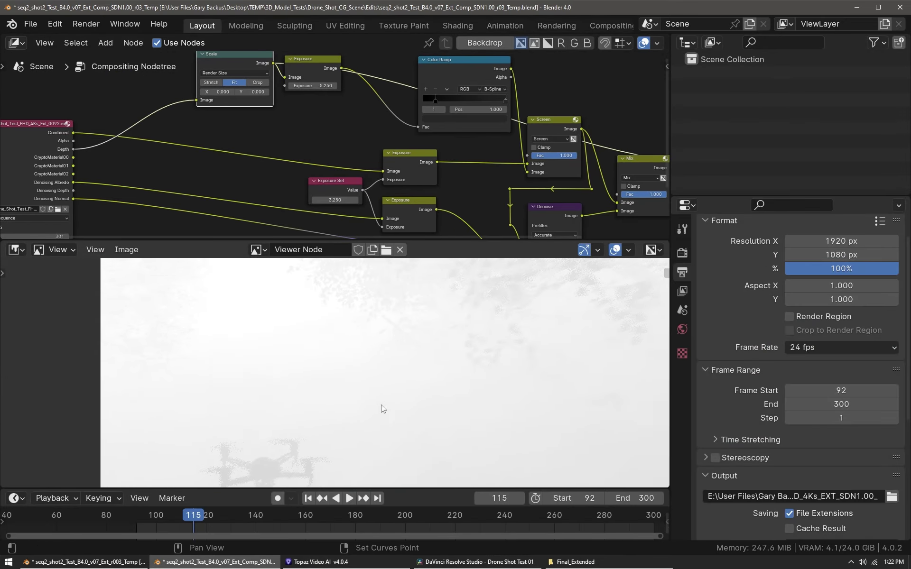
pyautogui.moveTo(323, 93); pyautogui.dragTo(298, 160, button='middle')
pyautogui.scroll(4, 294, 150)
# Preview the Exposure node's darkened output
pyautogui.click(282, 127)
pyautogui.scroll(-3, 365, 350)
pyautogui.scroll(3, 327, 348)
pyautogui.moveTo(387, 369); pyautogui.dragTo(384, 400, button='middle')
pyautogui.scroll(2, 346, 375)
pyautogui.scroll(-2, 385, 400)
pyautogui.moveTo(349, 241); pyautogui.dragTo(430, 185)
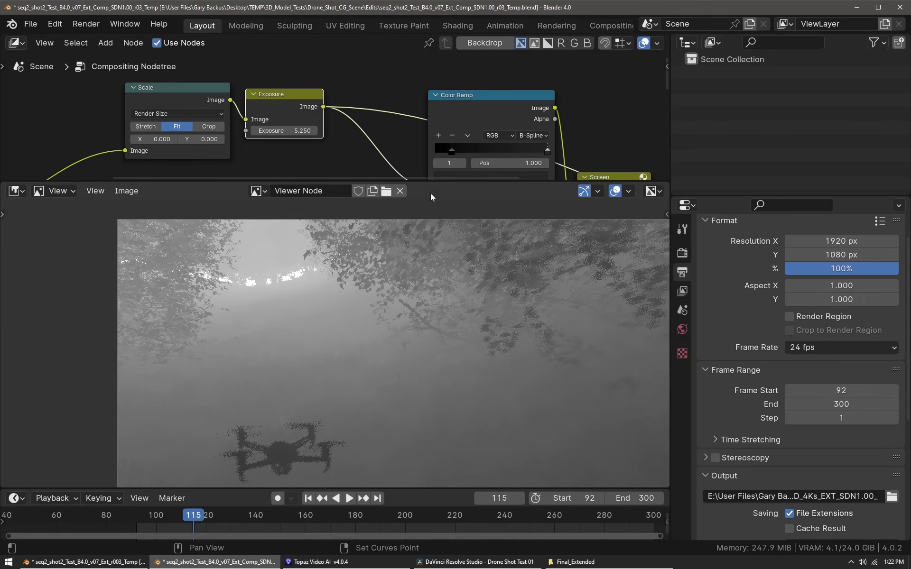
# Preview the Color Ramp node's output
pyautogui.moveTo(427, 143); pyautogui.dragTo(266, 89, button='middle')
pyautogui.click(309, 72)
pyautogui.scroll(-3, 347, 314)
pyautogui.moveTo(327, 314); pyautogui.dragTo(333, 353, button='middle')
pyautogui.scroll(5, 334, 355)
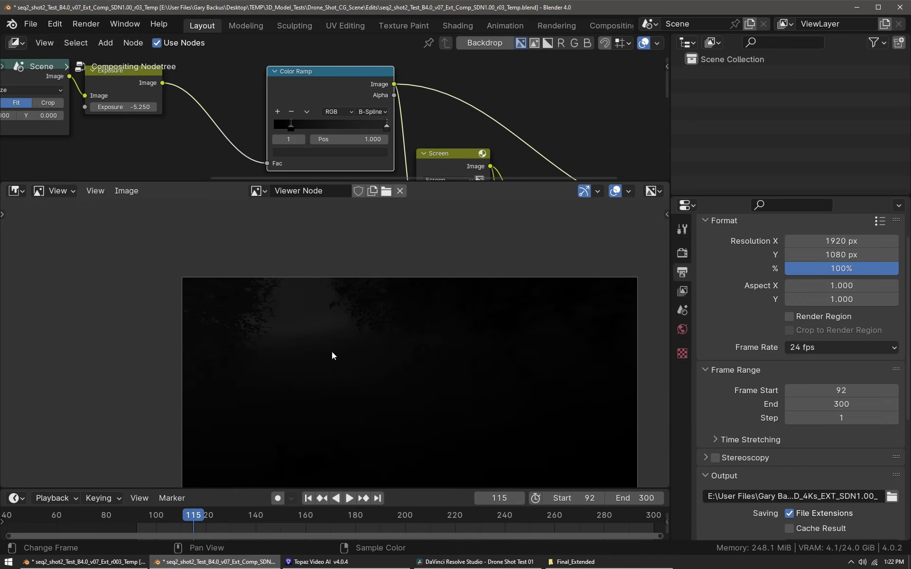
pyautogui.scroll(-3, 290, 349)
# Preview the Screen node's output, examining it full-window
pyautogui.moveTo(476, 159); pyautogui.dragTo(382, 77, button='middle')
pyautogui.keyDown('ctrl'); pyautogui.keyDown('shift'); pyautogui.click(373, 105); pyautogui.keyUp('shift'); pyautogui.keyUp('ctrl')
pyautogui.scroll(-3, 374, 107)
pyautogui.hotkey('ctrl', 'space')
pyautogui.scroll(5, 323, 357)
pyautogui.moveTo(323, 357); pyautogui.dragTo(223, 320, button='middle')
pyautogui.scroll(-3, 469, 266)
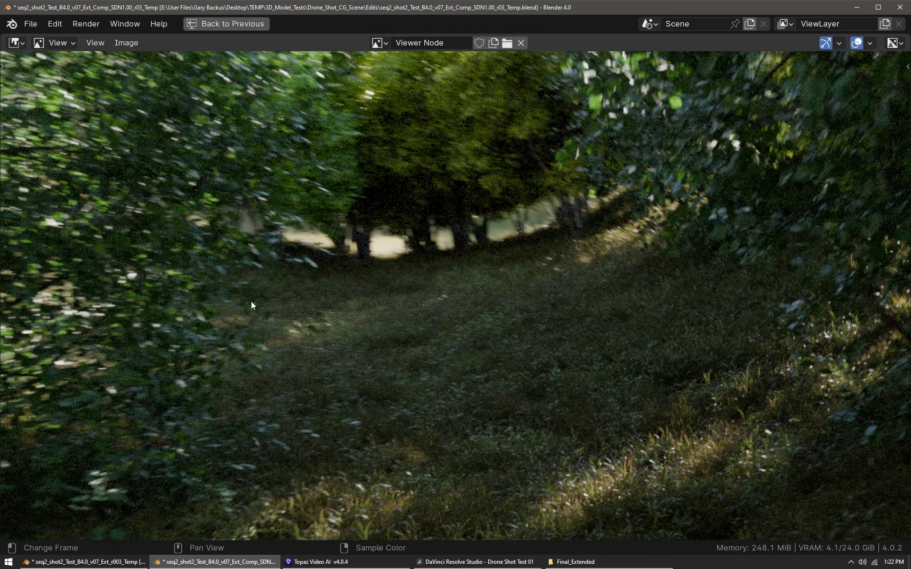
pyautogui.hotkey('ctrl', 'space')
pyautogui.moveTo(330, 309); pyautogui.dragTo(383, 304, button='middle')
pyautogui.scroll(3, 394, 107)
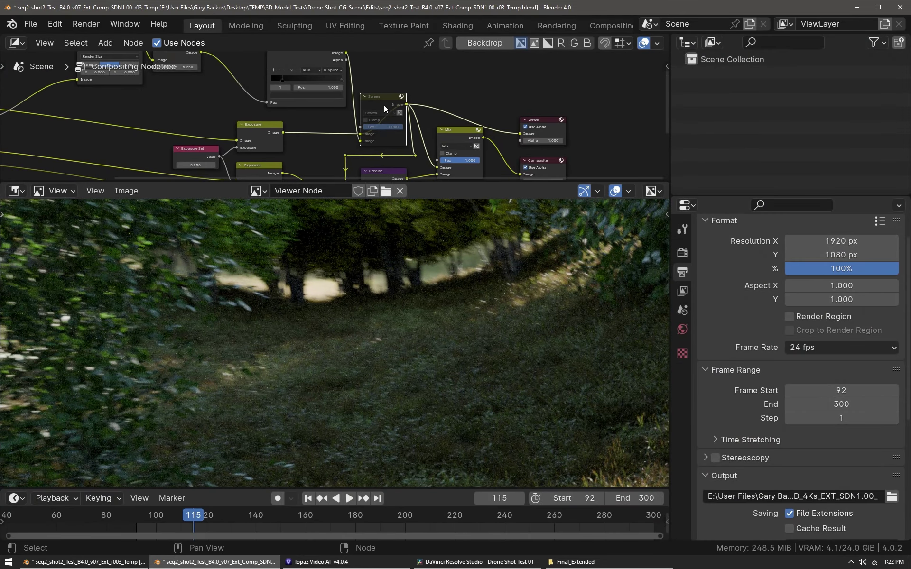
# Draw annotation lines along the drone's path on the preview, then erase them
pyautogui.click(383, 99)
pyautogui.scroll(-5, 313, 318)
pyautogui.keyDown('shift'); pyautogui.moveTo(452, 266); pyautogui.dragTo(362, 203, button='middle'); pyautogui.keyUp('shift')
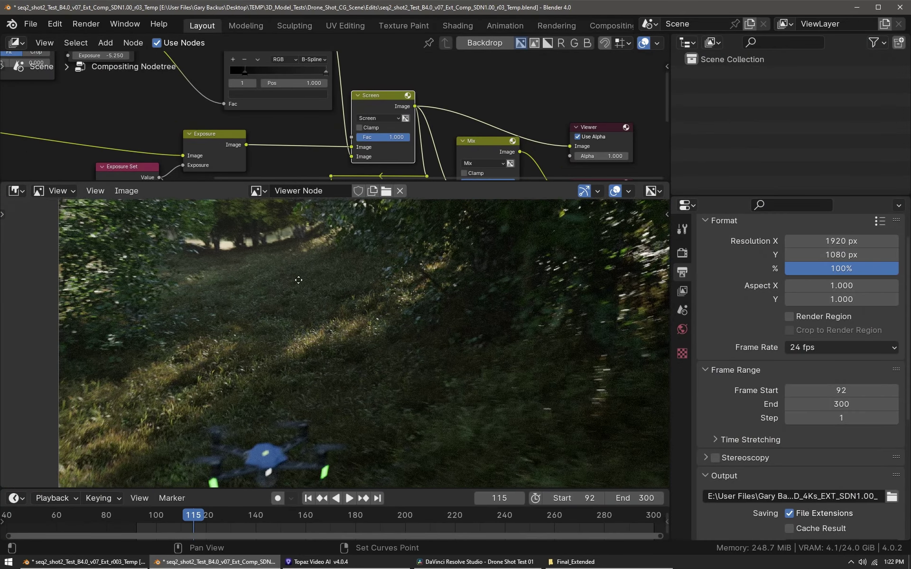
pyautogui.scroll(-3, 298, 295)
pyautogui.press('d')
pyautogui.moveTo(407, 388); pyautogui.dragTo(323, 309)
pyautogui.moveTo(484, 363); pyautogui.dragTo(304, 248)
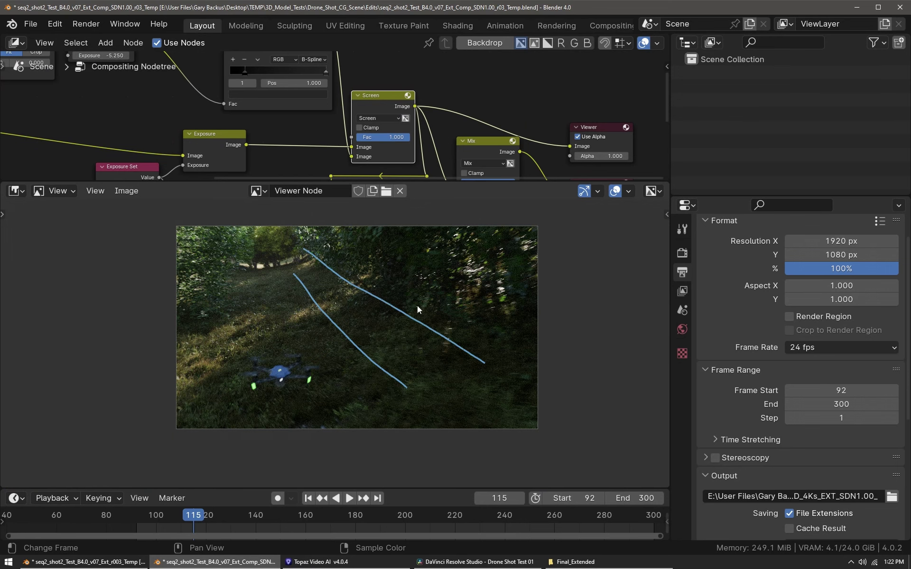
pyautogui.moveTo(505, 309); pyautogui.dragTo(348, 245)
pyautogui.moveTo(503, 306)
pyautogui.mouseDown(button='right')
pyautogui.moveTo(457, 309)
pyautogui.moveTo(530, 364)
pyautogui.mouseUp(button='right')
pyautogui.scroll(2, 346, 306)
pyautogui.moveTo(309, 286)
pyautogui.mouseDown(button='middle')
pyautogui.moveTo(346, 307)
pyautogui.moveTo(329, 310)
pyautogui.mouseUp(button='middle')
pyautogui.scroll(-2, 329, 311)
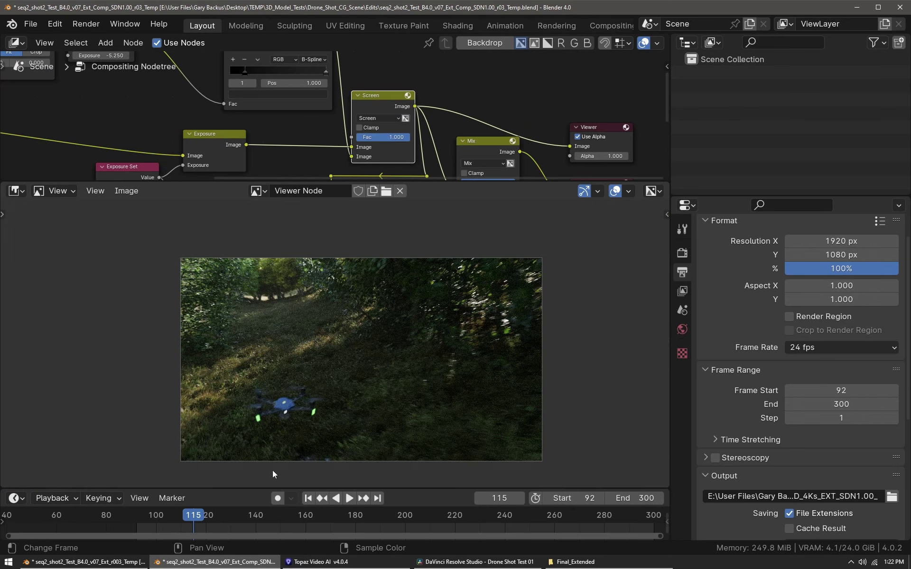
# At frame 139, mute and unmute the Screen node to compare the composite
pyautogui.click(254, 517)
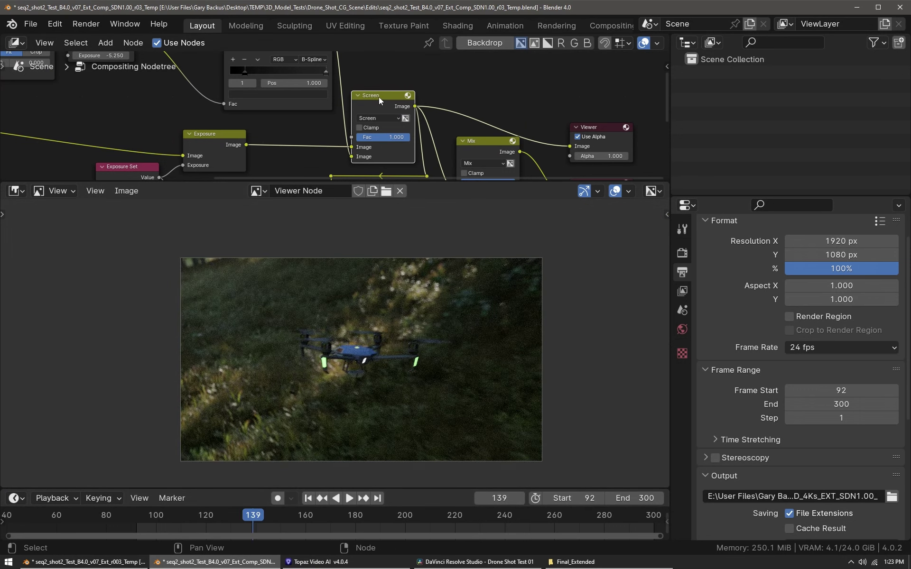
pyautogui.press('m')
pyautogui.scroll(4, 362, 323)
pyautogui.scroll(-2, 335, 328)
pyautogui.moveTo(335, 328); pyautogui.dragTo(370, 337, button='middle')
pyautogui.scroll(-2, 370, 337)
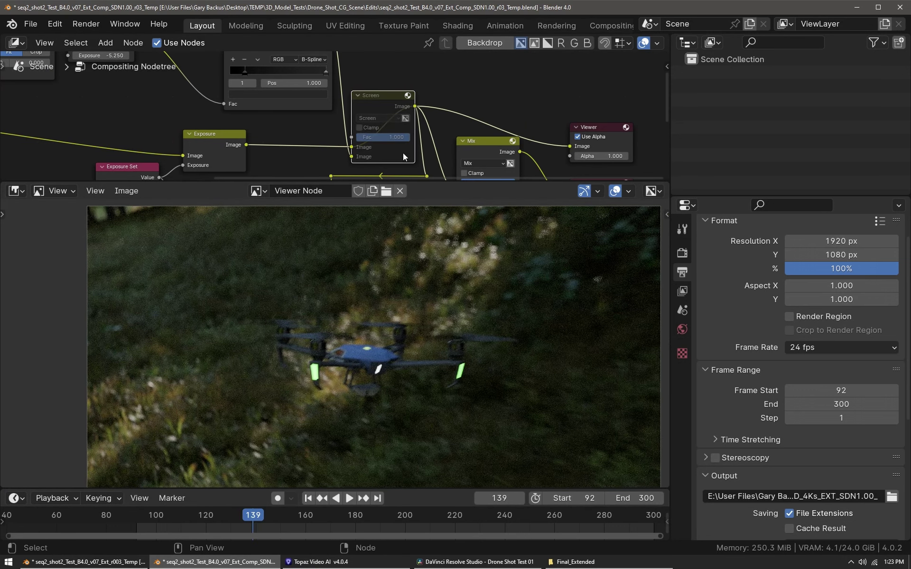
pyautogui.press('m')
pyautogui.scroll(2, 358, 346)
pyautogui.scroll(3, 358, 346)
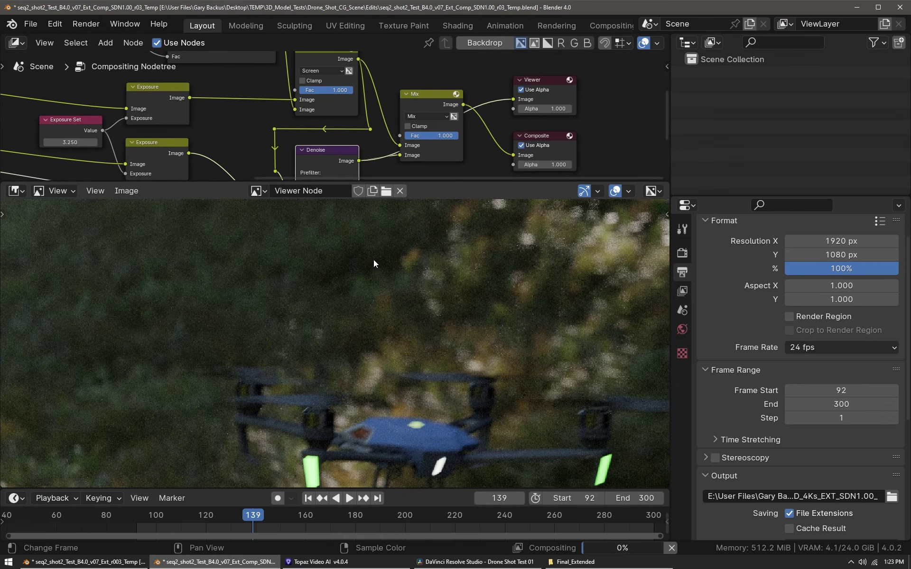
pyautogui.scroll(-3, 380, 305)
# Enlarge the composite preview to fill the window
pyautogui.keyDown('shift'); pyautogui.moveTo(448, 266); pyautogui.dragTo(348, 354, button='middle'); pyautogui.keyUp('shift')
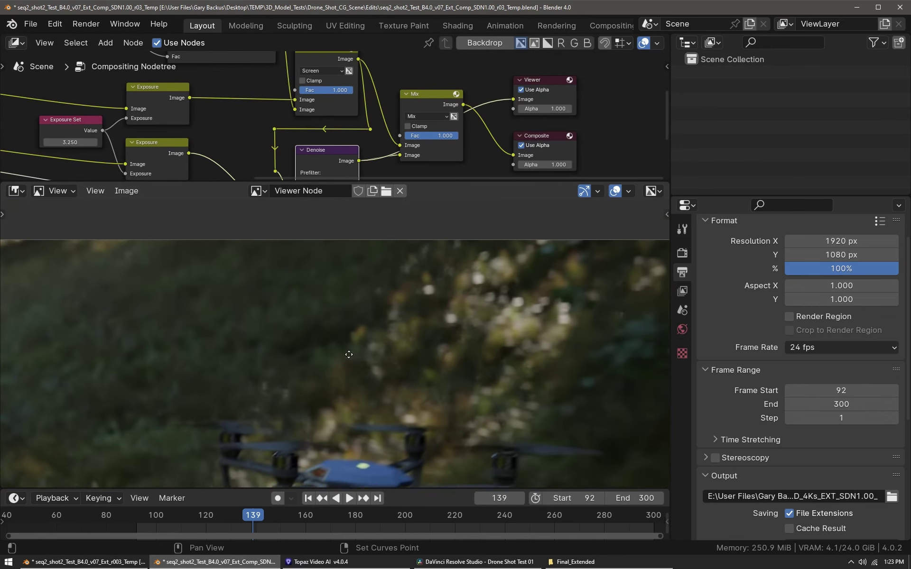
pyautogui.hotkey('ctrl', 'space')
pyautogui.keyDown('shift'); pyautogui.moveTo(432, 423); pyautogui.dragTo(434, 352, button='middle'); pyautogui.keyUp('shift')
pyautogui.hotkey('shift', 'Left')
# Check frame 94 full-window, then review the 16-bit RGB PNG output properties
pyautogui.scroll(-3, 418, 346)
pyautogui.hotkey('ctrl', 'space')
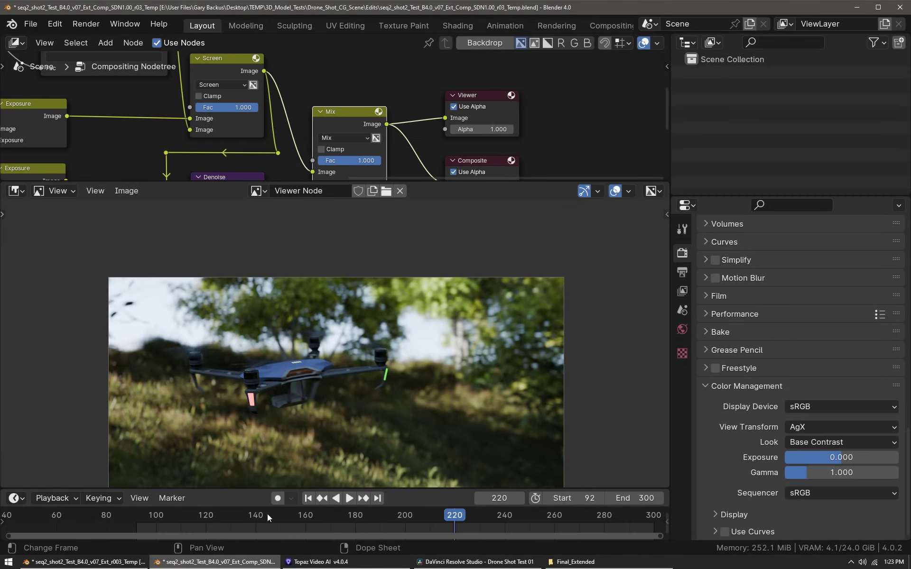
pyautogui.click(141, 518)
pyautogui.hotkey('ctrl', 'space')
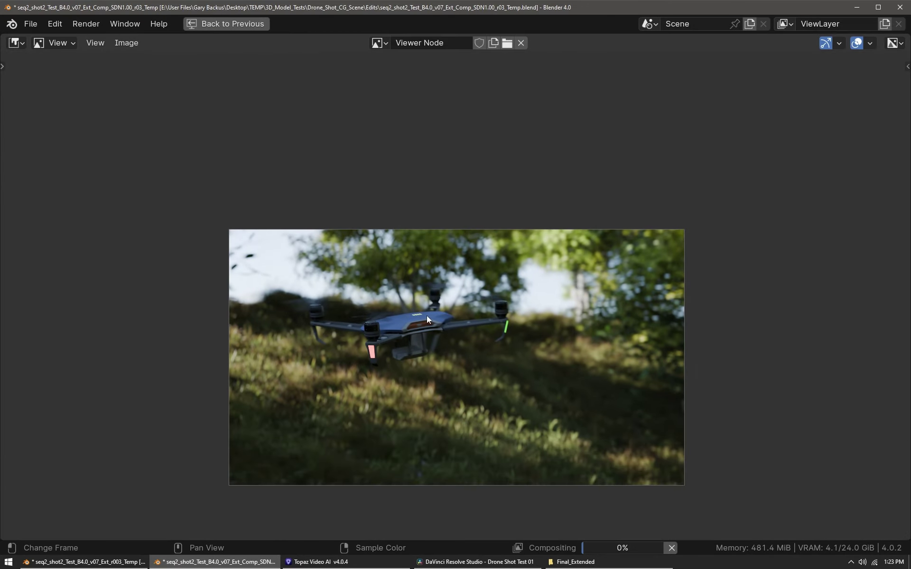
pyautogui.press('Home')
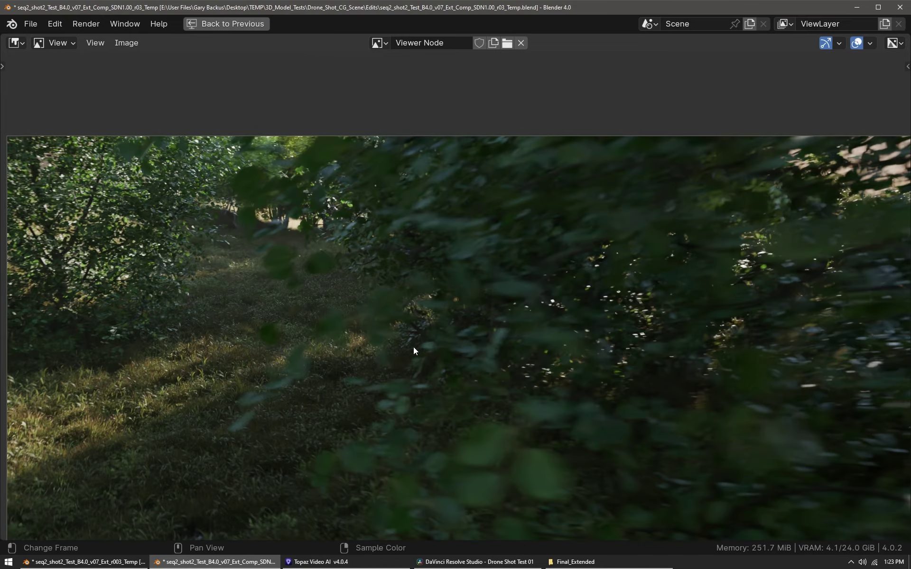
pyautogui.scroll(-1, 410, 346)
pyautogui.hotkey('ctrl', 'space')
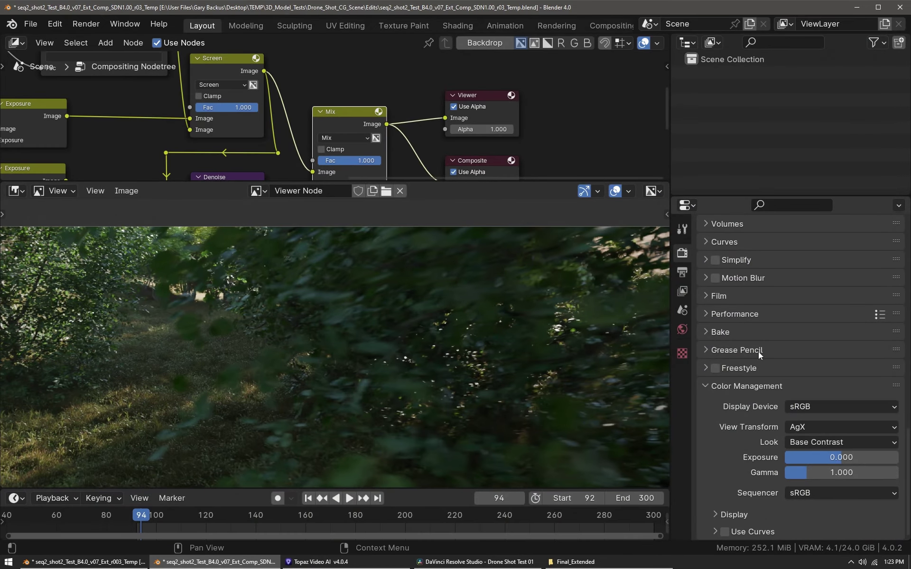
pyautogui.click(682, 272)
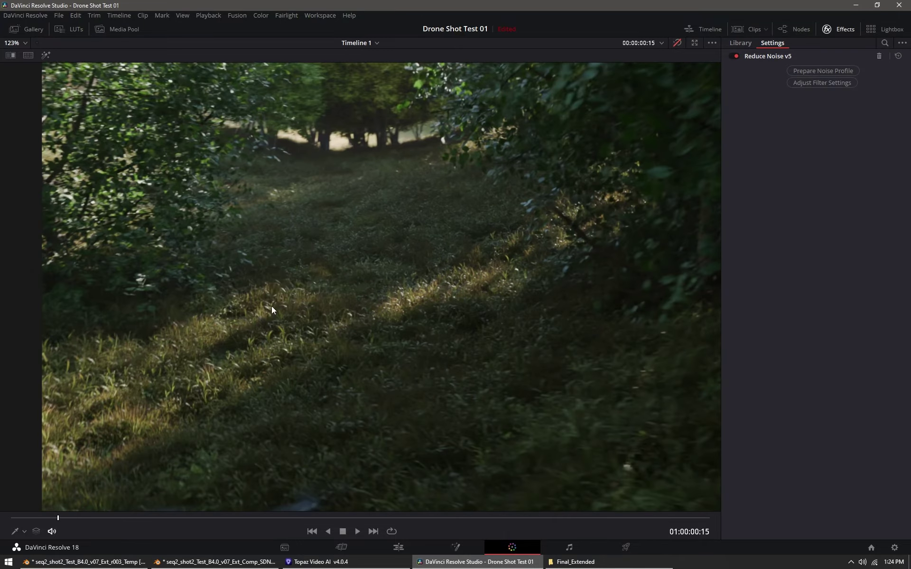
pyautogui.scroll(5, 272, 309)
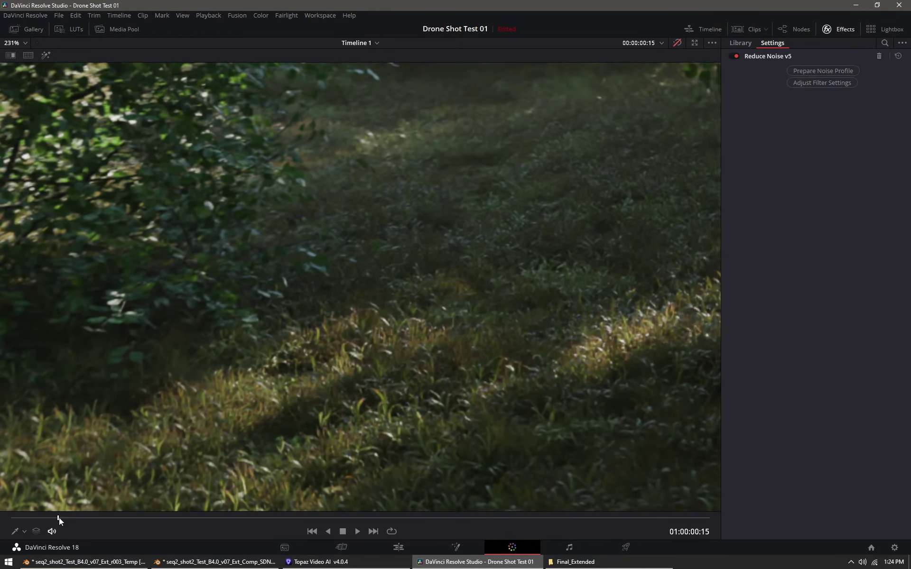
pyautogui.moveTo(59, 517)
pyautogui.mouseDown()
pyautogui.moveTo(27, 519)
pyautogui.moveTo(76, 522)
pyautogui.moveTo(45, 519)
pyautogui.moveTo(55, 524)
pyautogui.mouseUp()
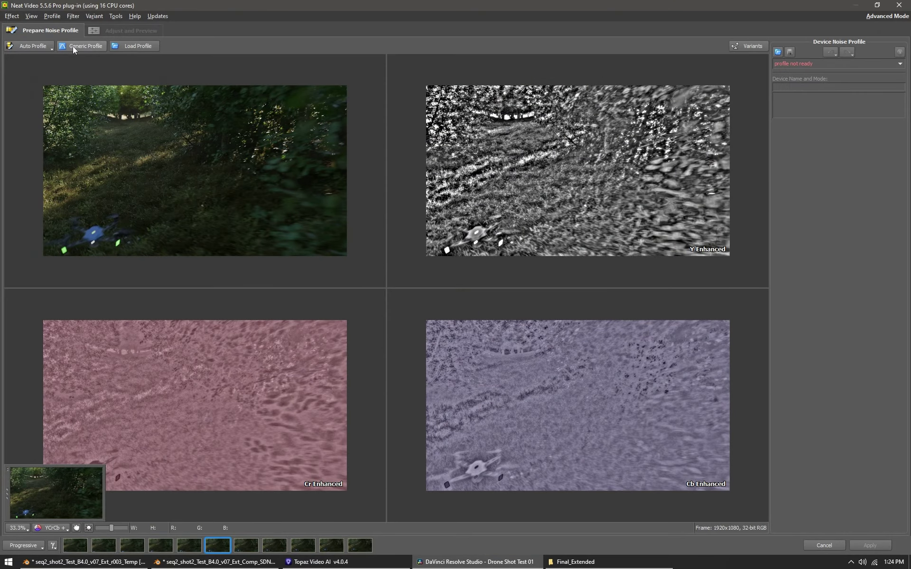
# Choose Generic Profile and drag the Cr and Cb Noise Level sliders down to -35%
pyautogui.click(73, 47)
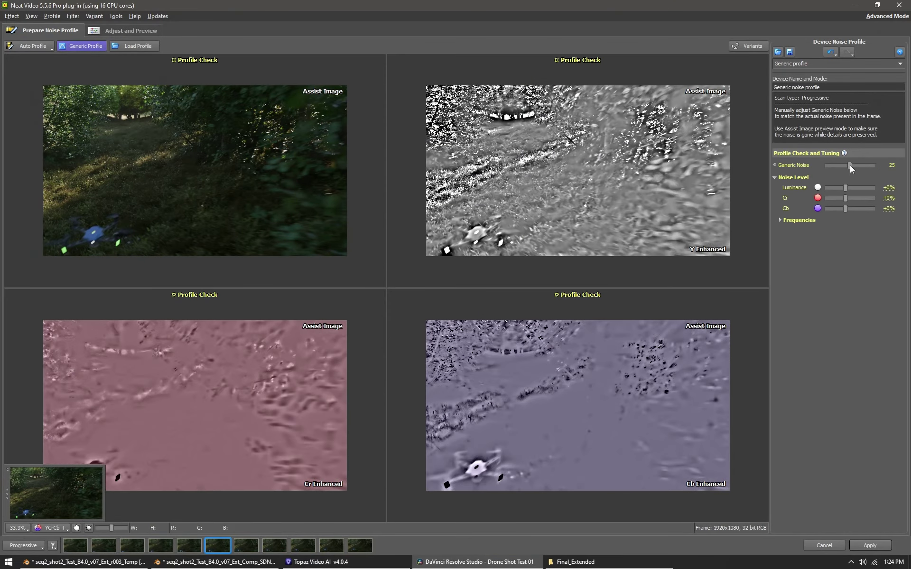
pyautogui.scroll(1, 719, 179)
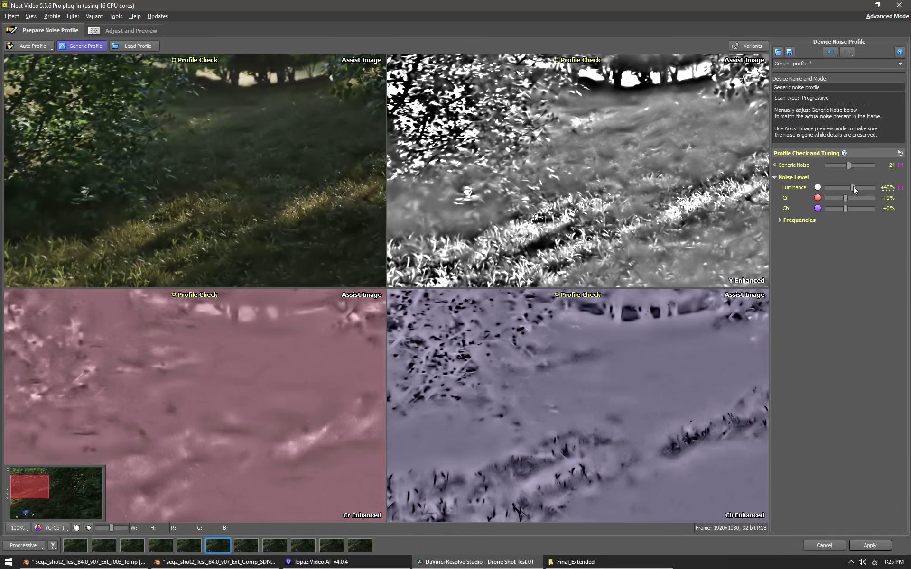
pyautogui.moveTo(845, 198); pyautogui.dragTo(839, 209)
# Turn off the spatial filter and set temporal radius 1 with High quality
pyautogui.click(109, 31)
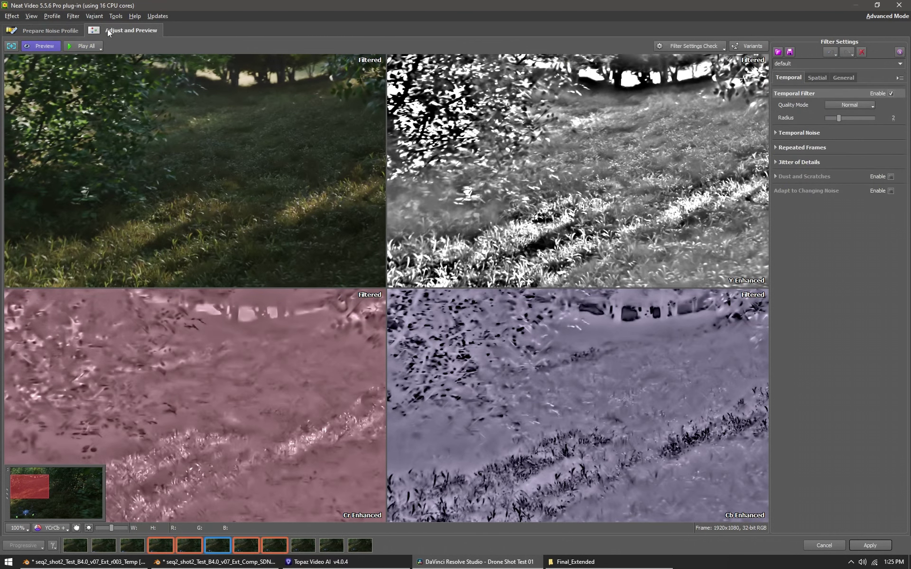
pyautogui.click(821, 80)
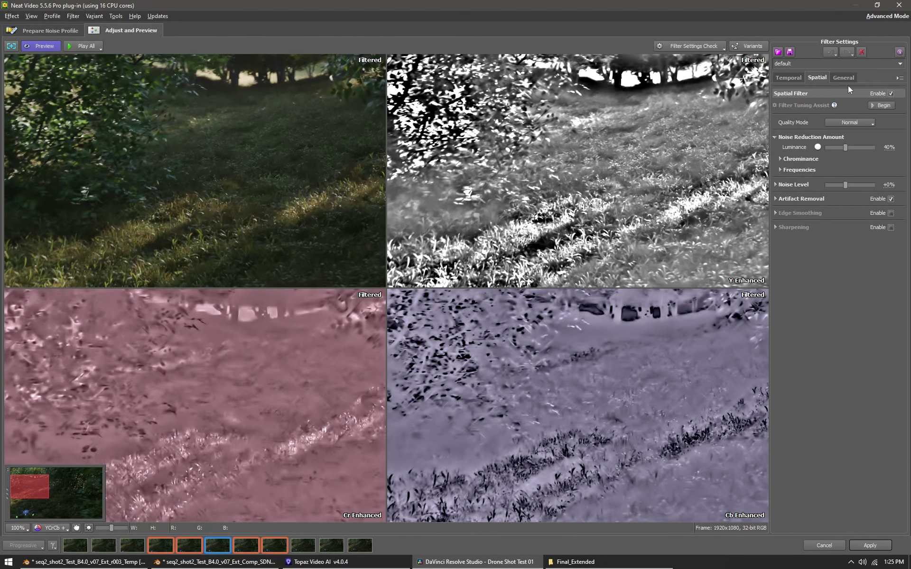
pyautogui.click(891, 94)
pyautogui.click(795, 78)
pyautogui.moveTo(839, 118); pyautogui.dragTo(827, 119)
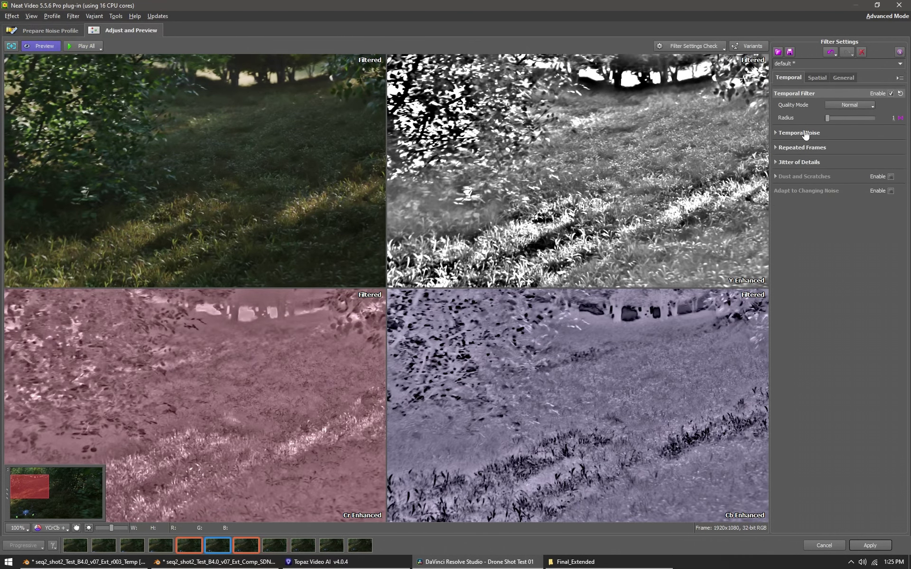
pyautogui.click(799, 133)
pyautogui.click(852, 127)
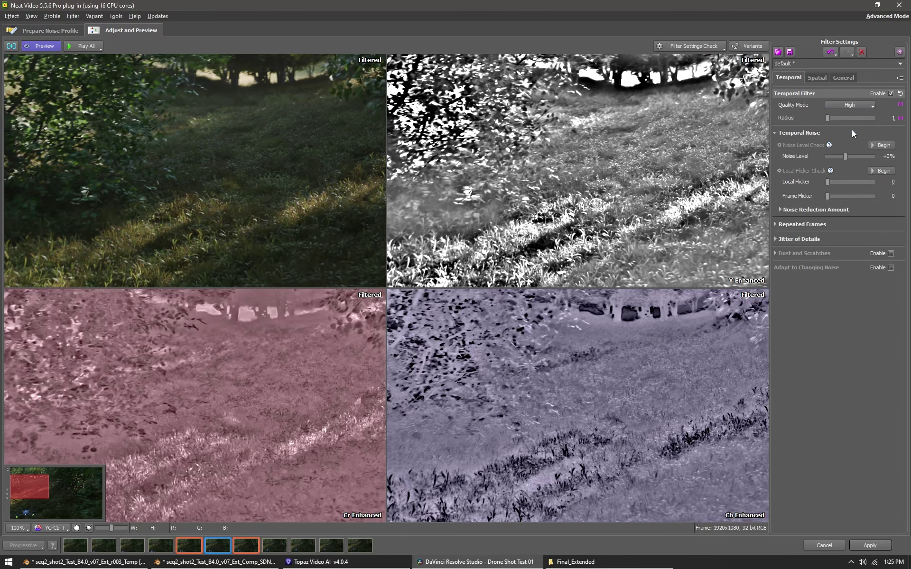
# Enable local flicker reduction at strength 9 and apply the filter
pyautogui.click(881, 171)
pyautogui.scroll(-1, 258, 179)
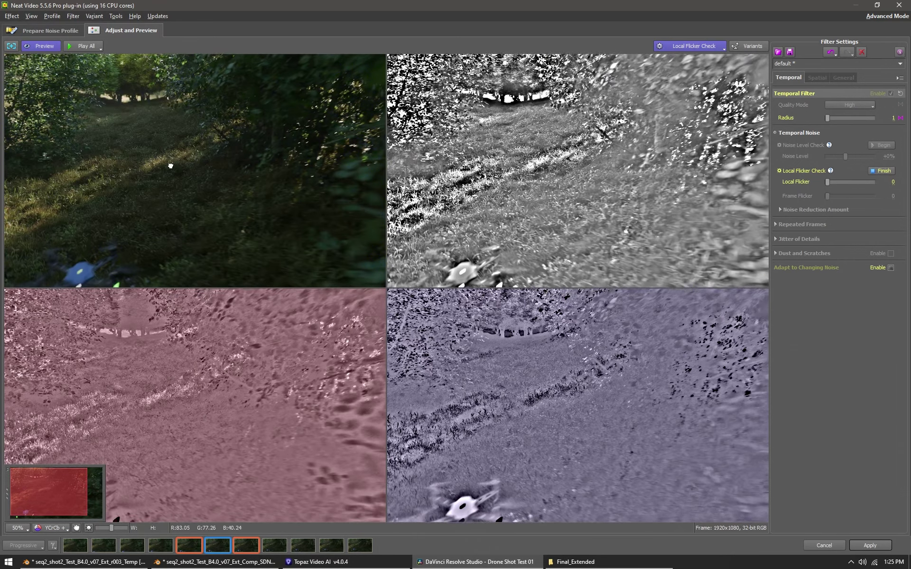
pyautogui.scroll(1, 59, 165)
pyautogui.scroll(-1, 55, 166)
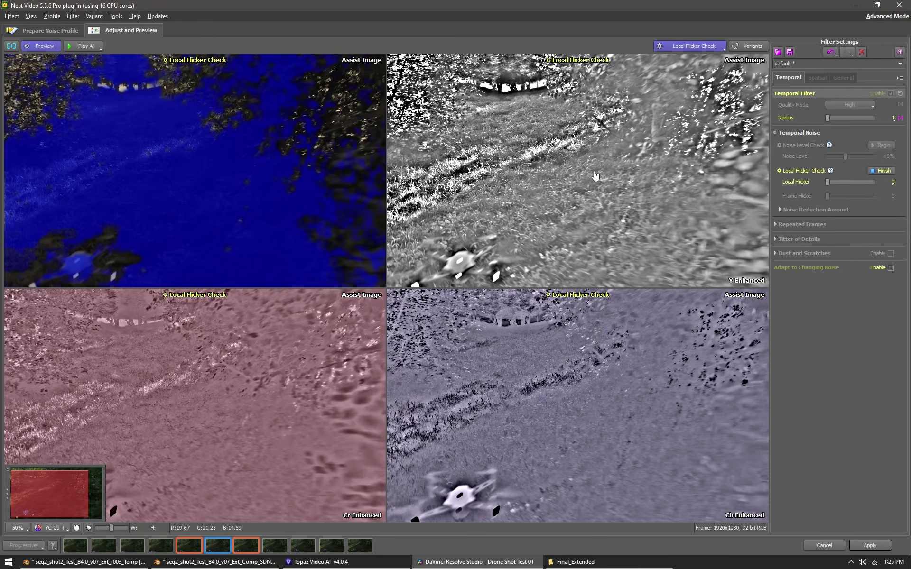
pyautogui.moveTo(833, 181); pyautogui.dragTo(828, 182)
pyautogui.click(865, 542)
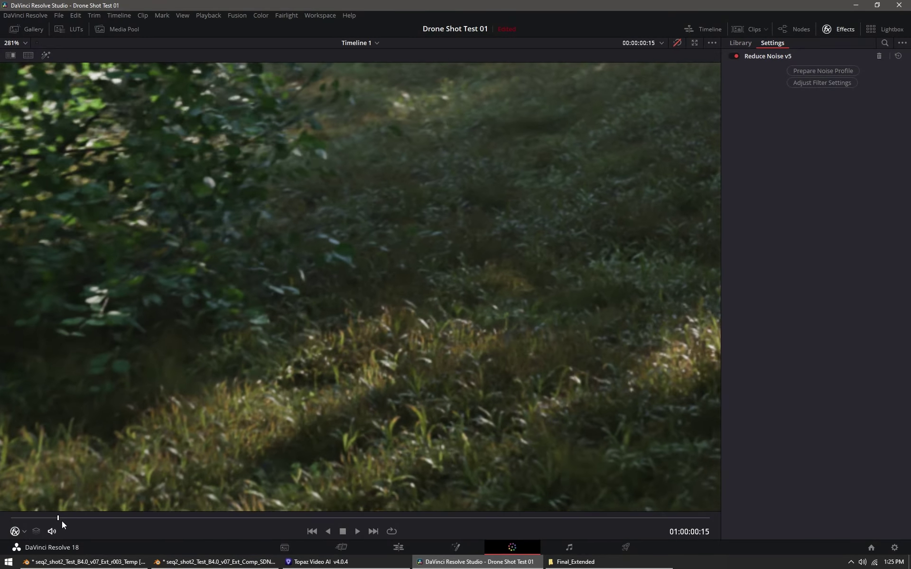
# Scrub the denoised clip and set the Deliver-page playhead to 01:00:04:06
pyautogui.moveTo(62, 521)
pyautogui.mouseDown()
pyautogui.moveTo(72, 522)
pyautogui.moveTo(52, 523)
pyautogui.moveTo(63, 523)
pyautogui.mouseUp()
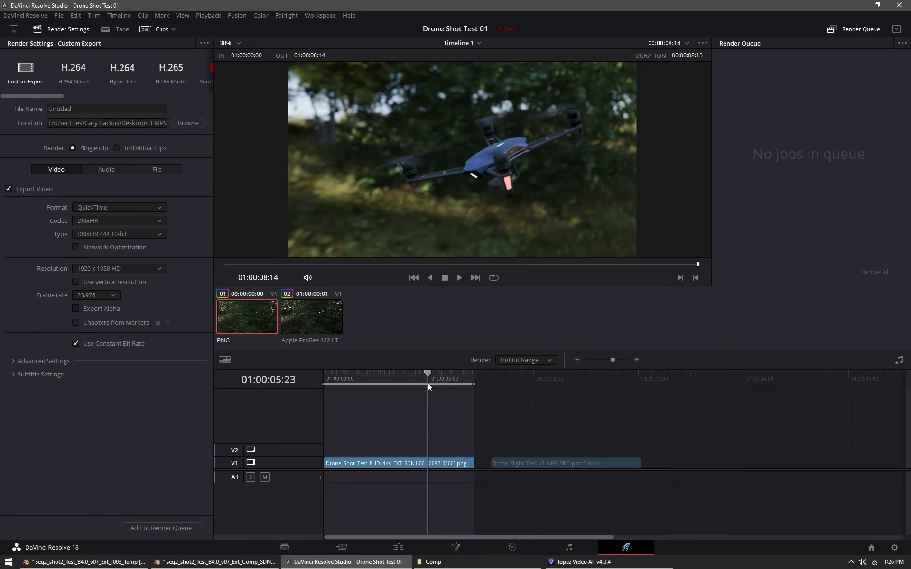
pyautogui.moveTo(428, 383); pyautogui.dragTo(397, 379)
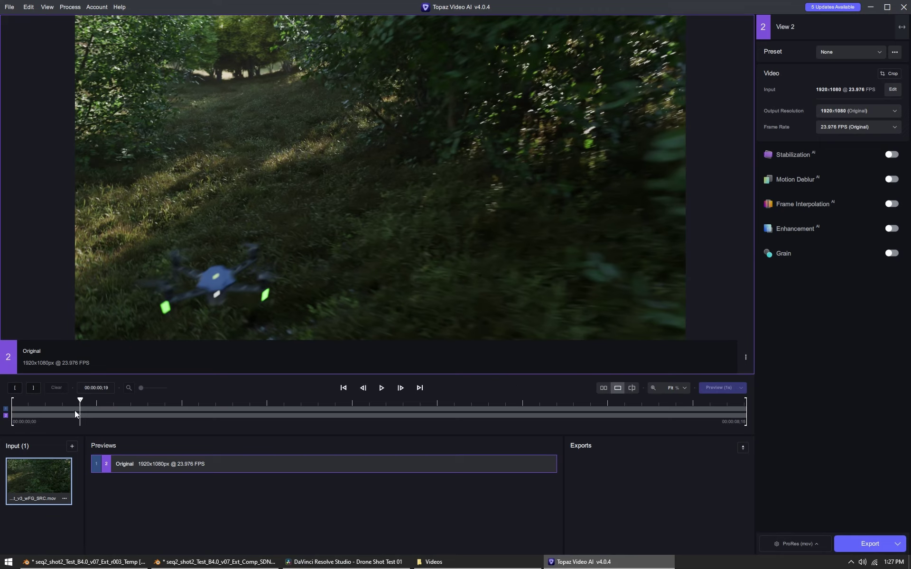
pyautogui.moveTo(75, 410); pyautogui.dragTo(67, 405)
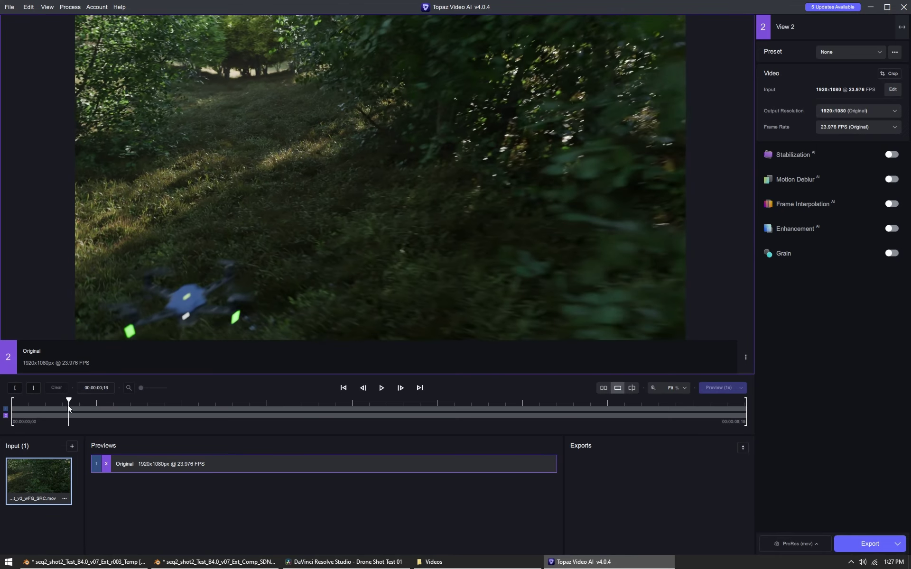
# Upscale the output to 3840x2160 and switch enhancement parameters to Manual
pyautogui.click(849, 111)
pyautogui.click(852, 140)
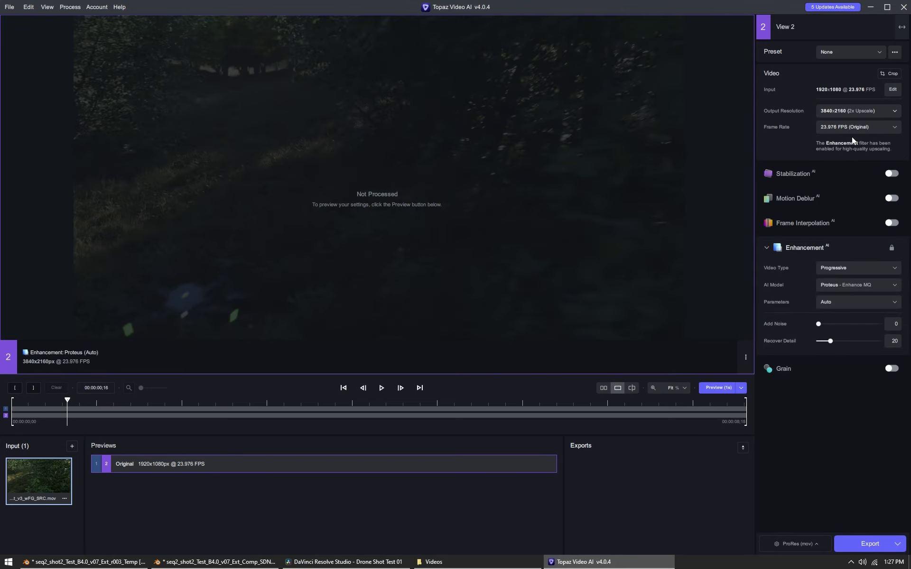
pyautogui.click(852, 304)
pyautogui.click(843, 348)
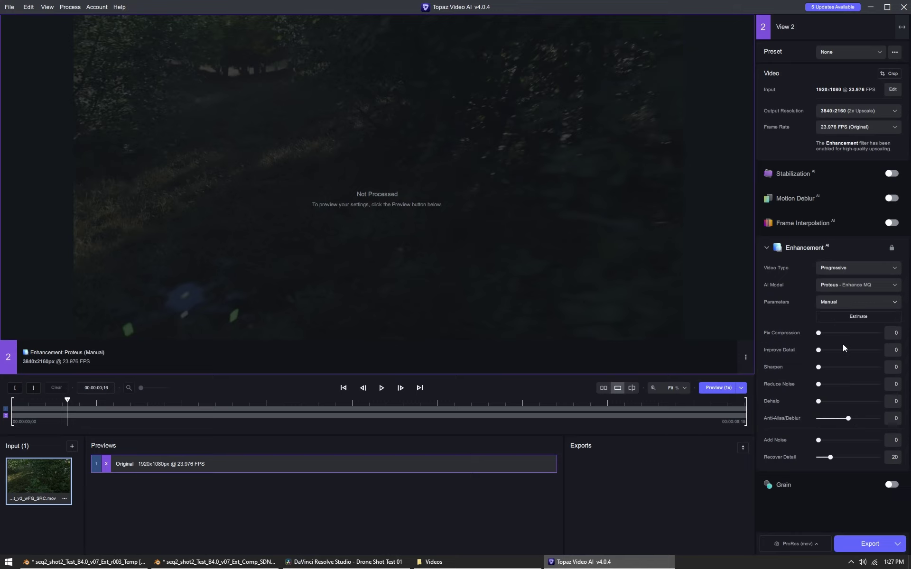
# Set the ProRes codec to 422 HQ and render a short 4K preview from frame 17
pyautogui.click(791, 542)
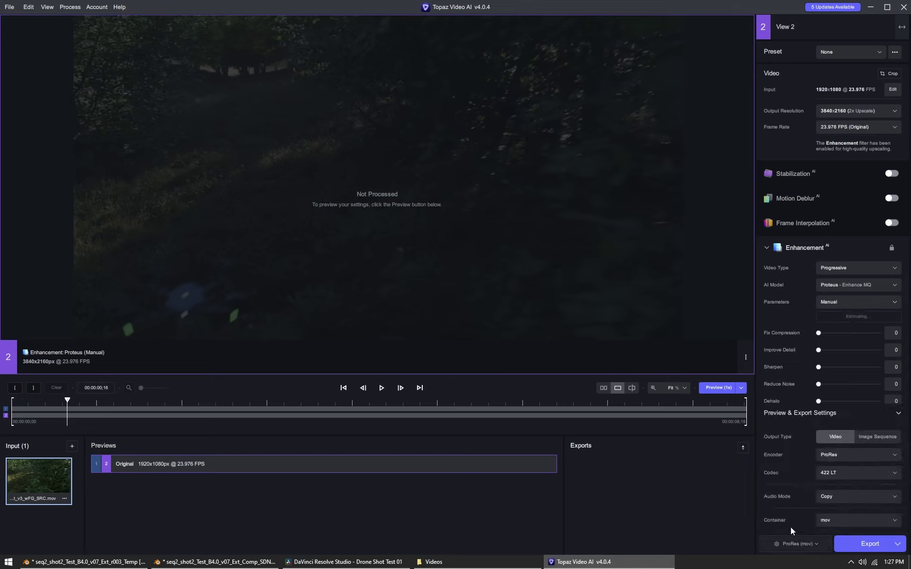
pyautogui.click(859, 474)
pyautogui.click(853, 527)
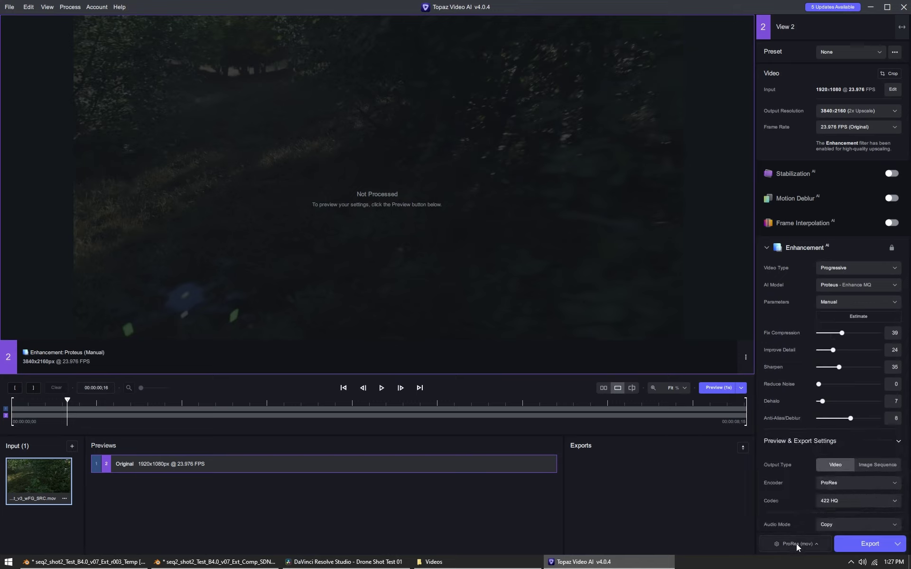
pyautogui.click(797, 544)
pyautogui.click(71, 403)
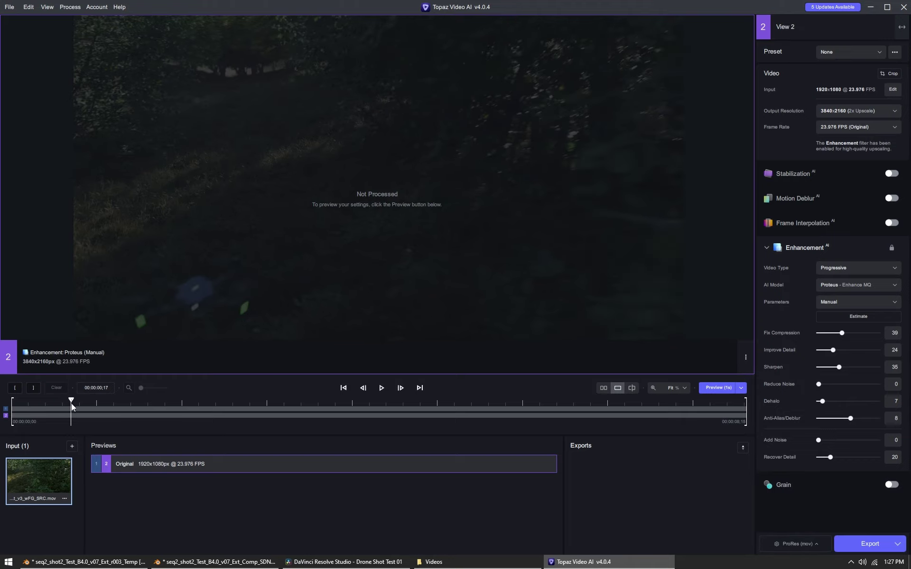
pyautogui.click(718, 388)
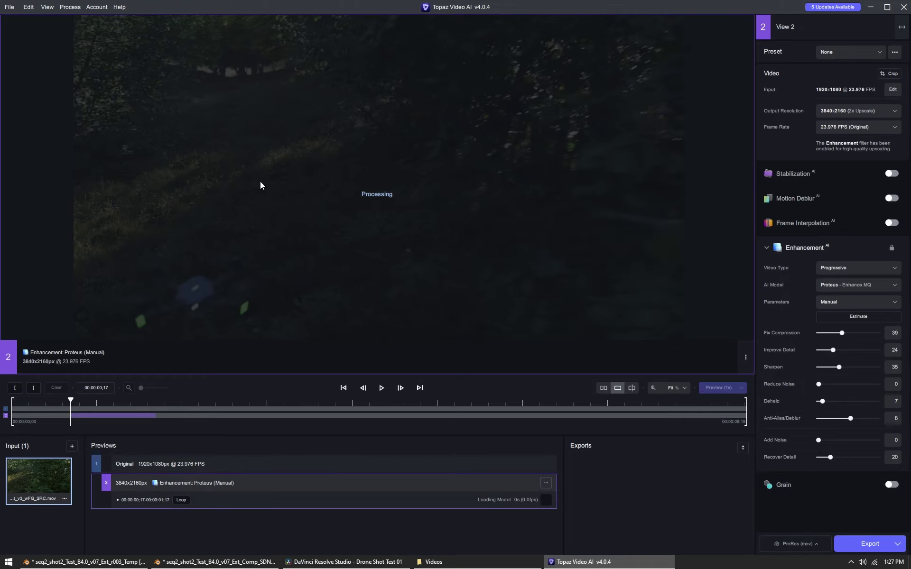
# Review the 4K preview in View 1 and lower Dehalo strength to 0
pyautogui.click(126, 197)
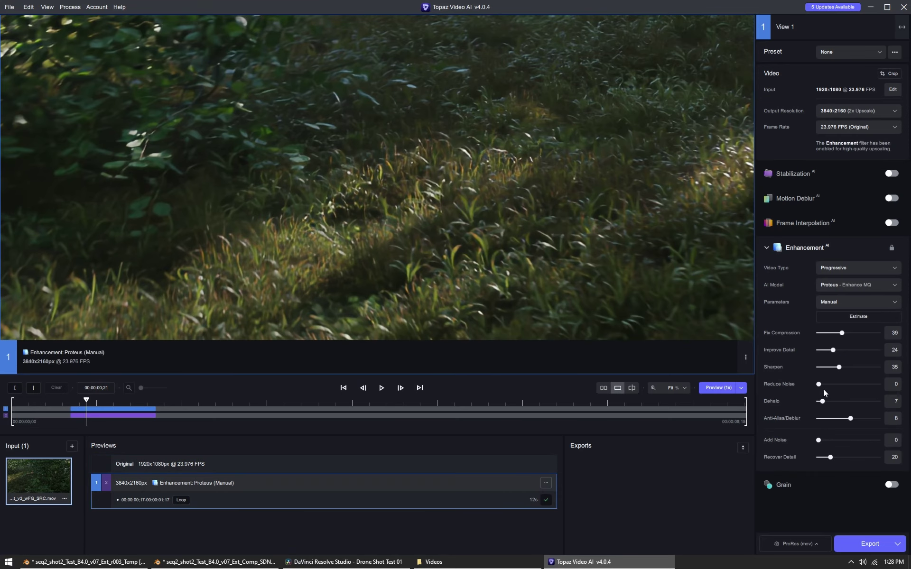
pyautogui.moveTo(822, 406); pyautogui.dragTo(818, 402)
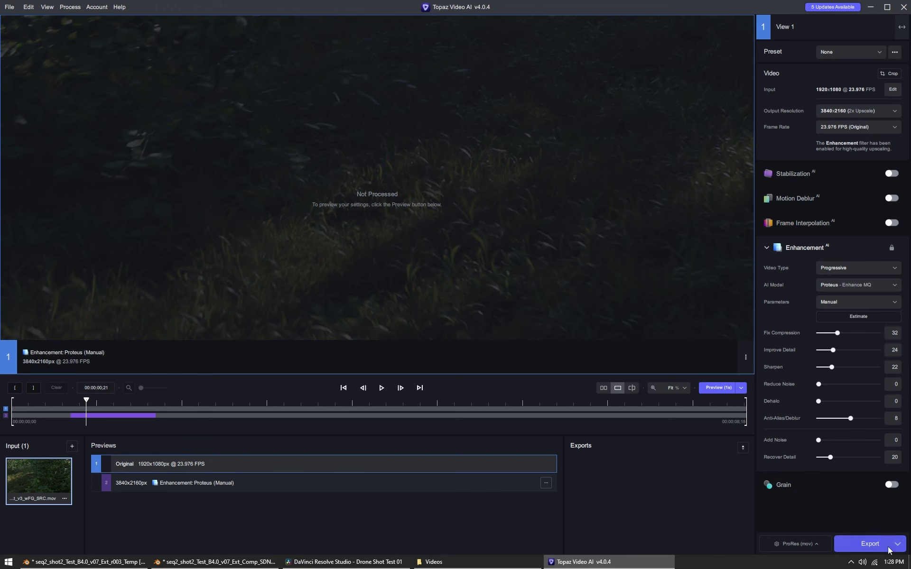
pyautogui.click(346, 563)
# Set the timeline resolution to 3840 x 2160 and select the drone flight clip
pyautogui.write('3840')
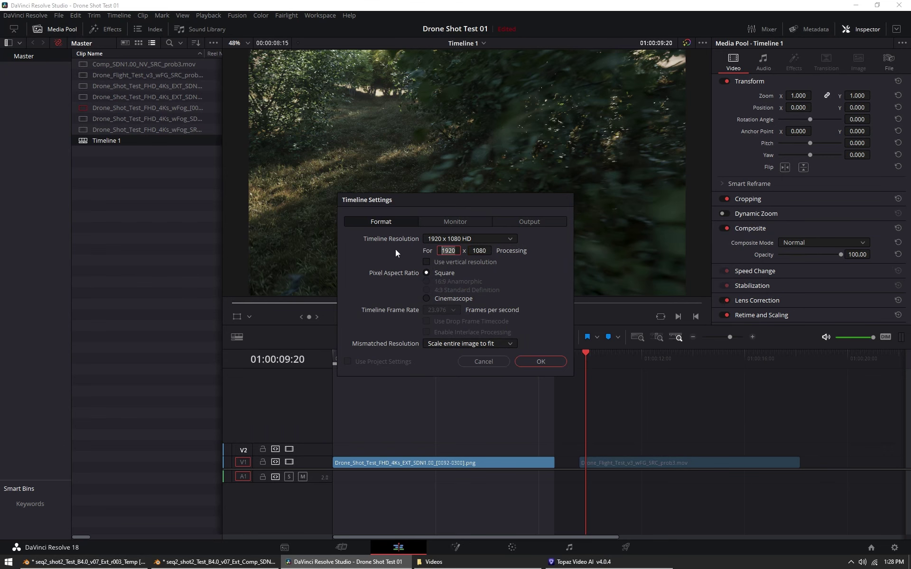
pyautogui.press('Tab')
pyautogui.write('2160')
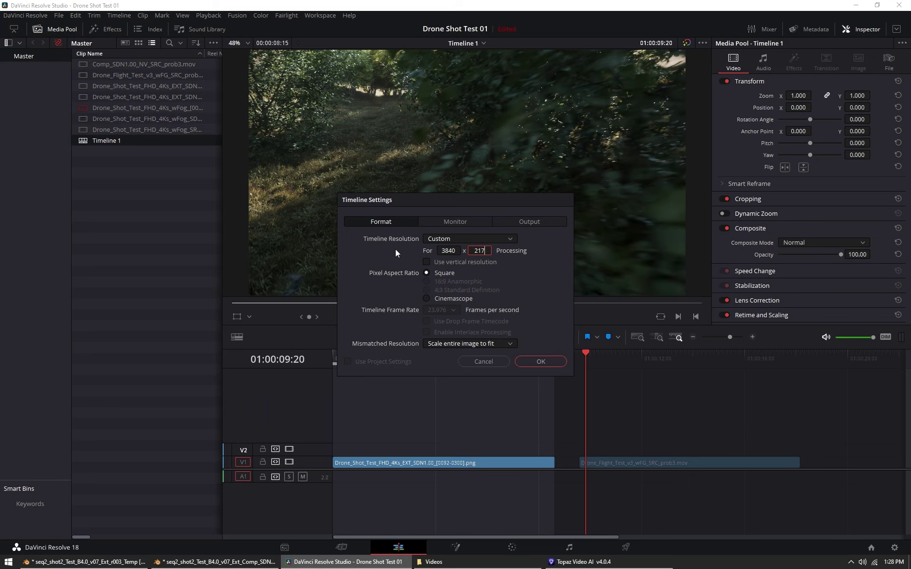
pyautogui.press('Return')
pyautogui.click(645, 362)
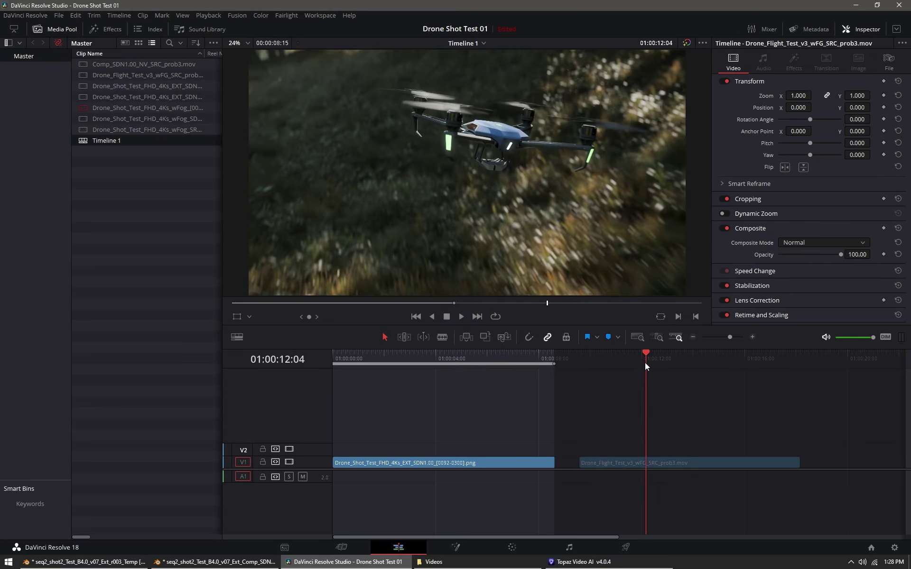
# On the Color page, review the drone clip's Dehancer grade and bypass it to compare
pyautogui.click(512, 547)
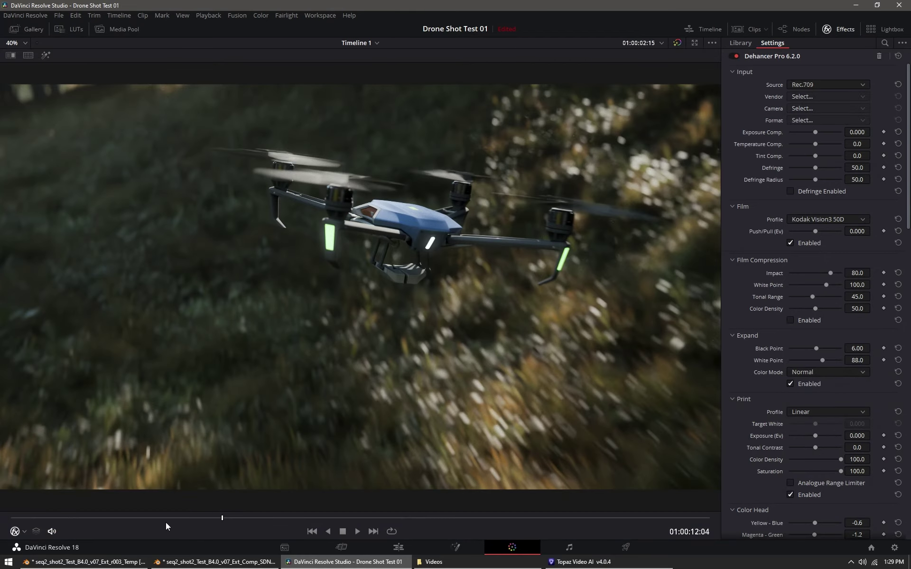
pyautogui.moveTo(166, 521); pyautogui.dragTo(82, 518)
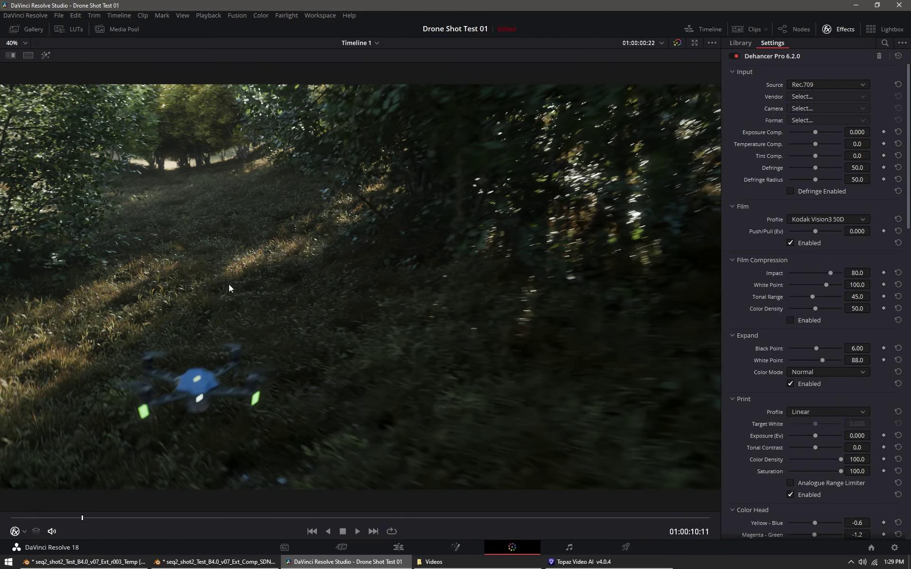
pyautogui.scroll(2, 183, 307)
pyautogui.moveTo(183, 307); pyautogui.dragTo(318, 303, button='middle')
pyautogui.scroll(-16, 813, 308)
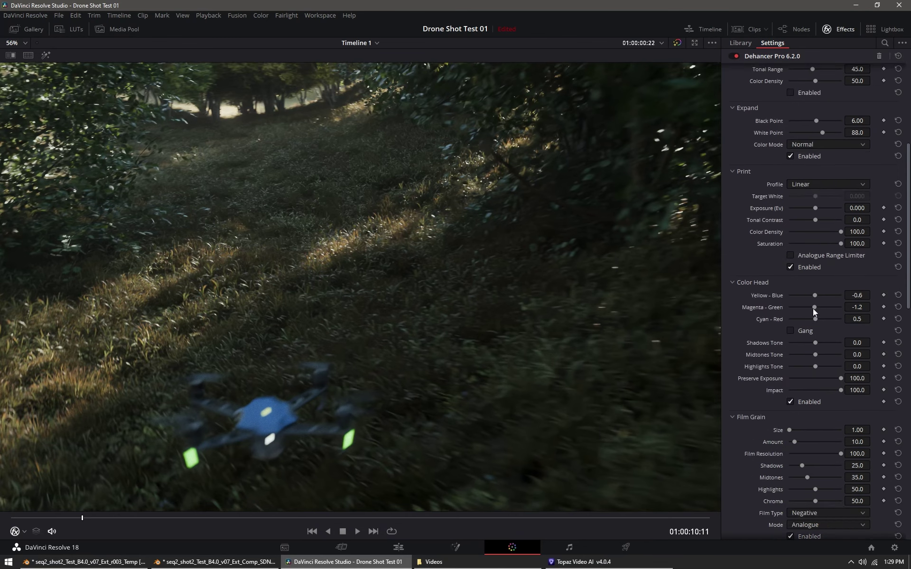
pyautogui.scroll(10, 786, 292)
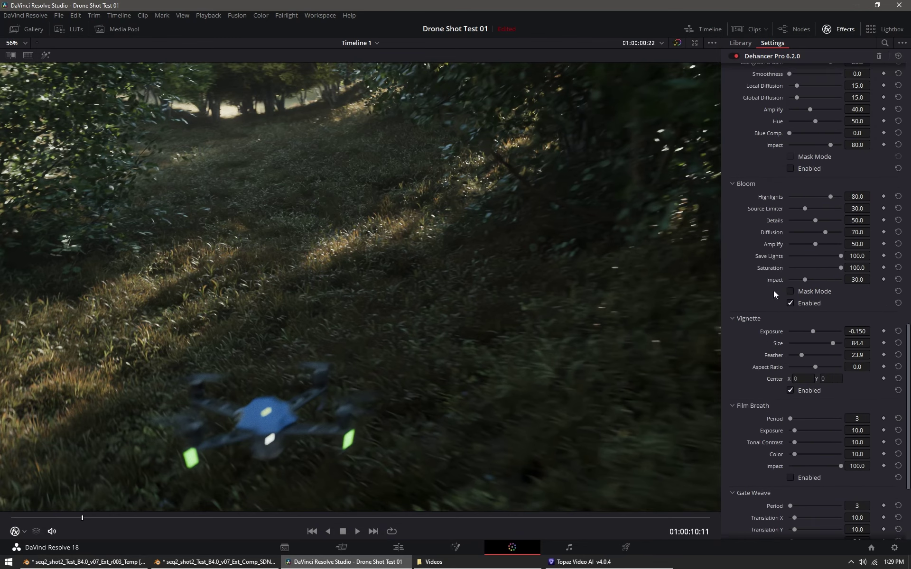
pyautogui.scroll(12, 778, 302)
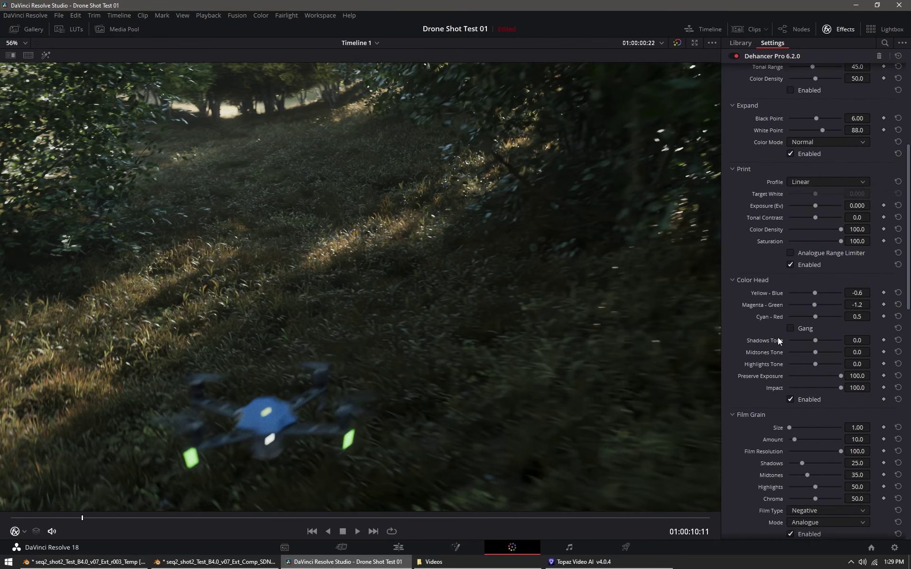
pyautogui.hotkey('shift', 'd')
pyautogui.scroll(-1, 396, 267)
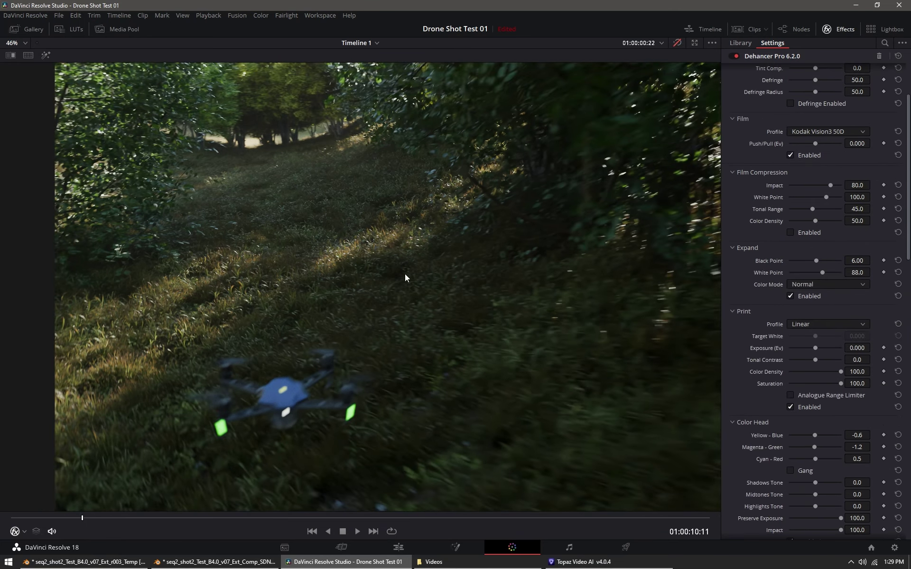
pyautogui.moveTo(247, 514); pyautogui.dragTo(409, 482)
pyautogui.hotkey('alt', 'f')
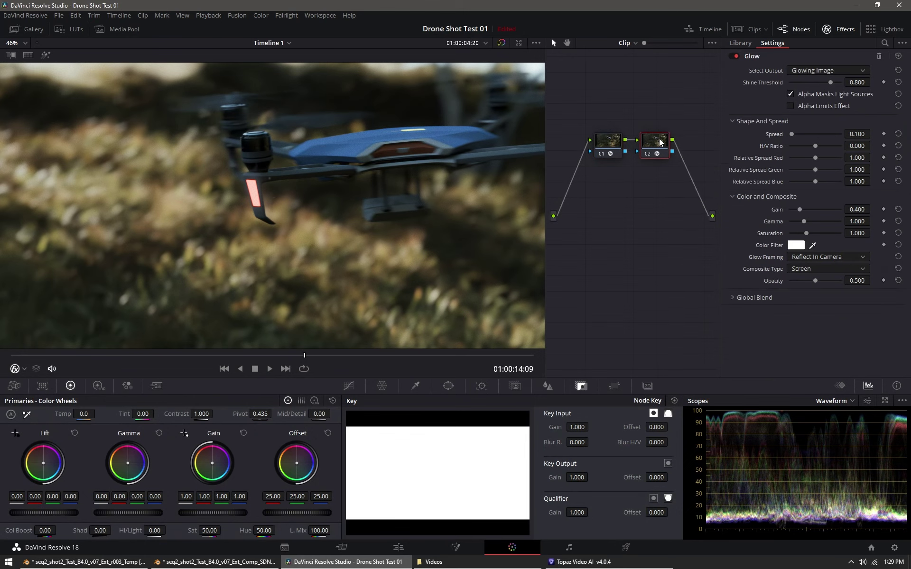
pyautogui.hotkey('alt', 'f')
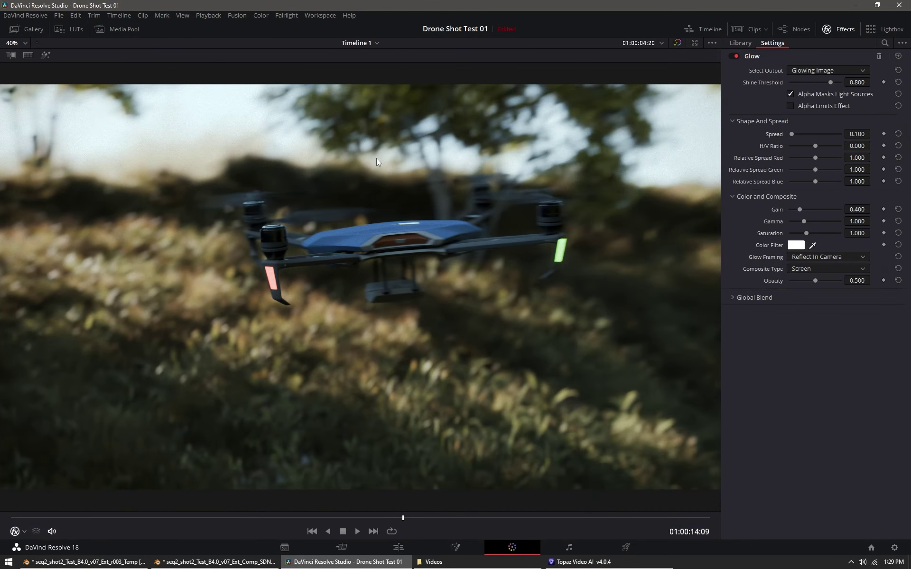
pyautogui.hotkey('alt', 'f')
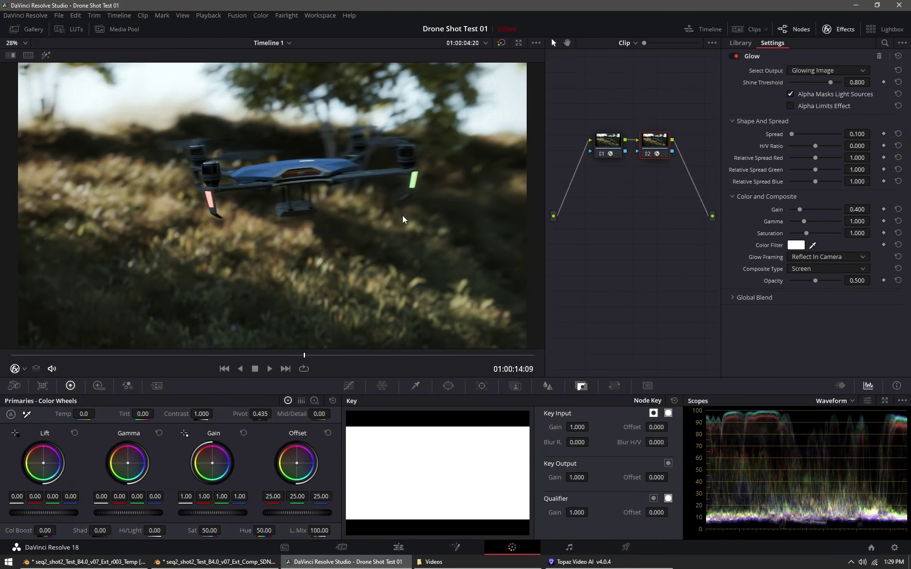
pyautogui.hotkey('alt', 'f')
pyautogui.moveTo(281, 518)
pyautogui.mouseDown()
pyautogui.moveTo(149, 519)
pyautogui.moveTo(657, 526)
pyautogui.moveTo(280, 521)
pyautogui.mouseUp()
pyautogui.hotkey('alt', 'f')
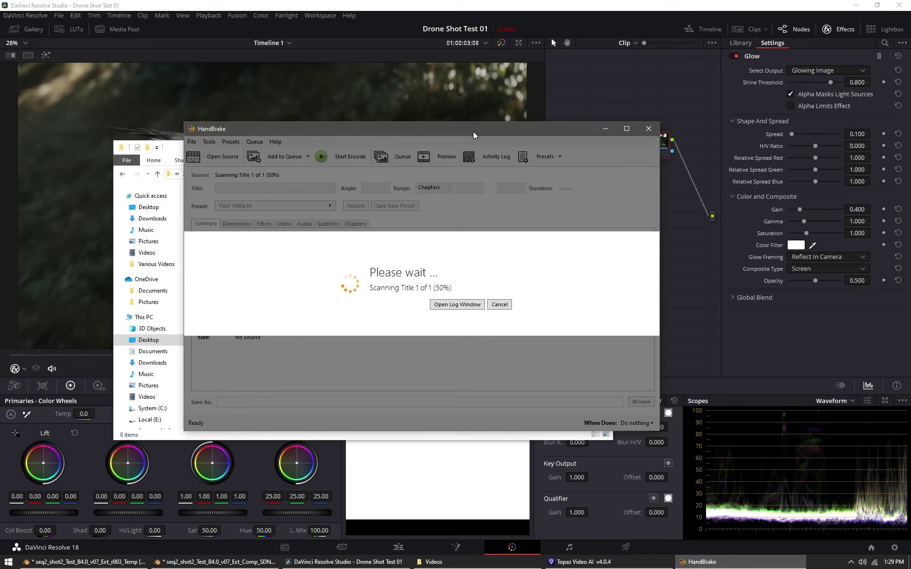
# Apply the Production > Production Max preset to the 4K source
pyautogui.moveTo(474, 133); pyautogui.dragTo(467, 143)
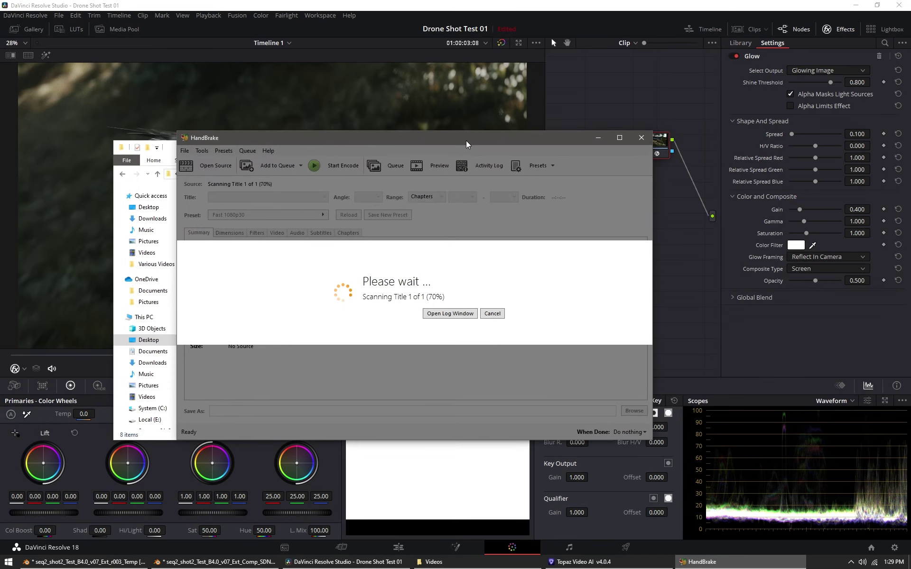
pyautogui.click(277, 233)
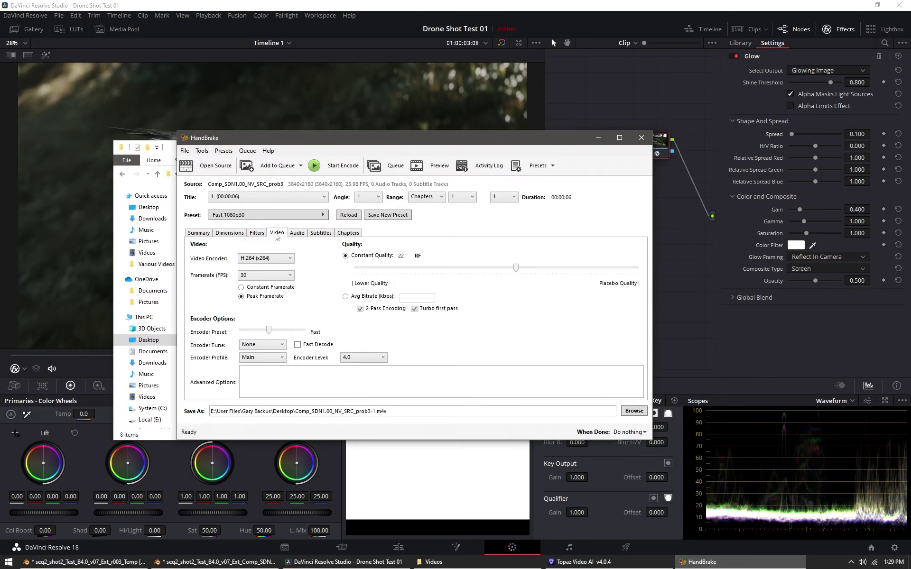
pyautogui.click(324, 215)
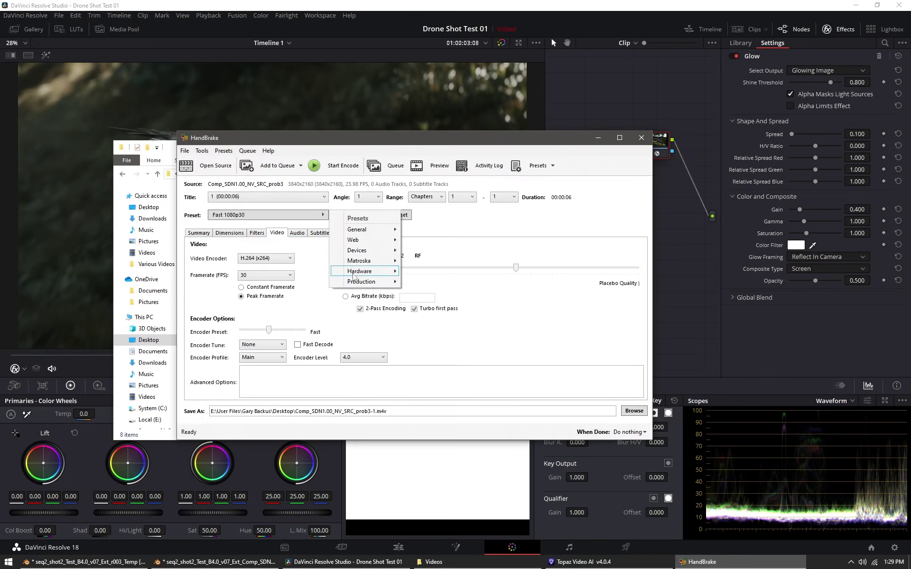
pyautogui.moveTo(365, 338)
pyautogui.click(436, 338)
# Set constant quality to RF 8 and the video encoder to H.265 (x265)
pyautogui.moveTo(628, 271); pyautogui.dragTo(587, 274)
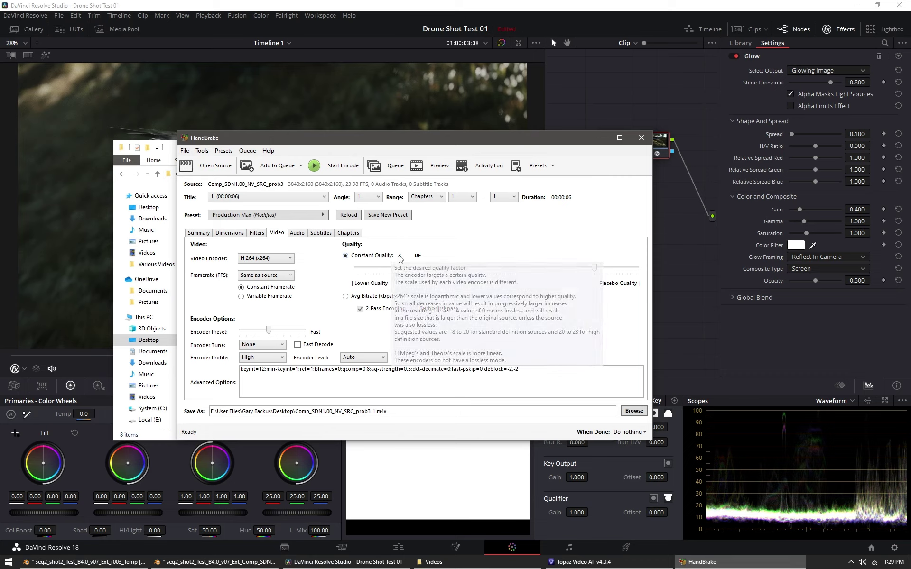
pyautogui.click(268, 312)
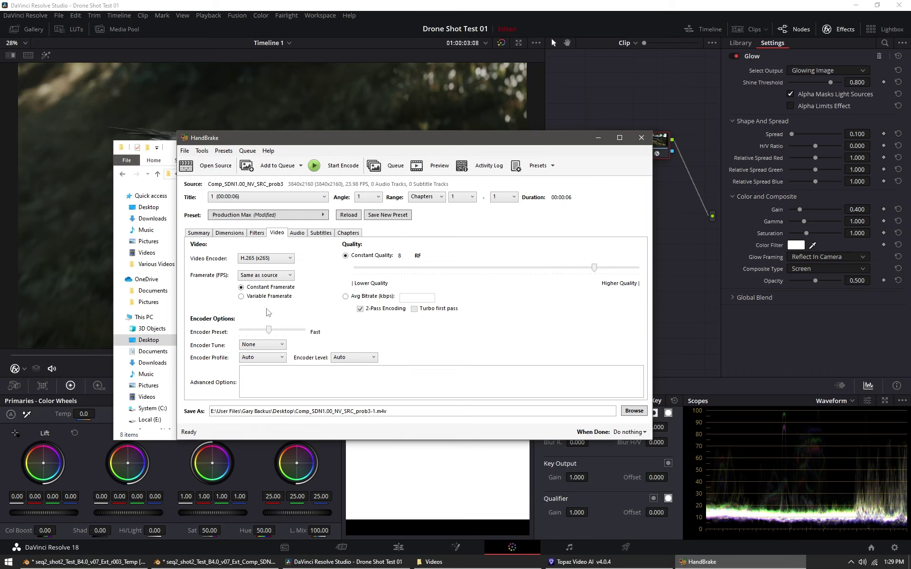
pyautogui.click(297, 233)
pyautogui.click(277, 233)
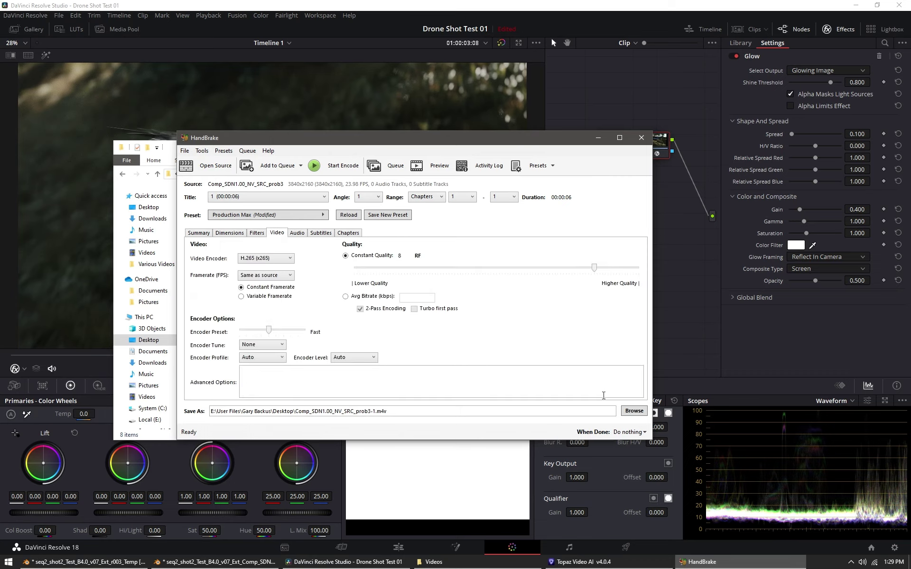